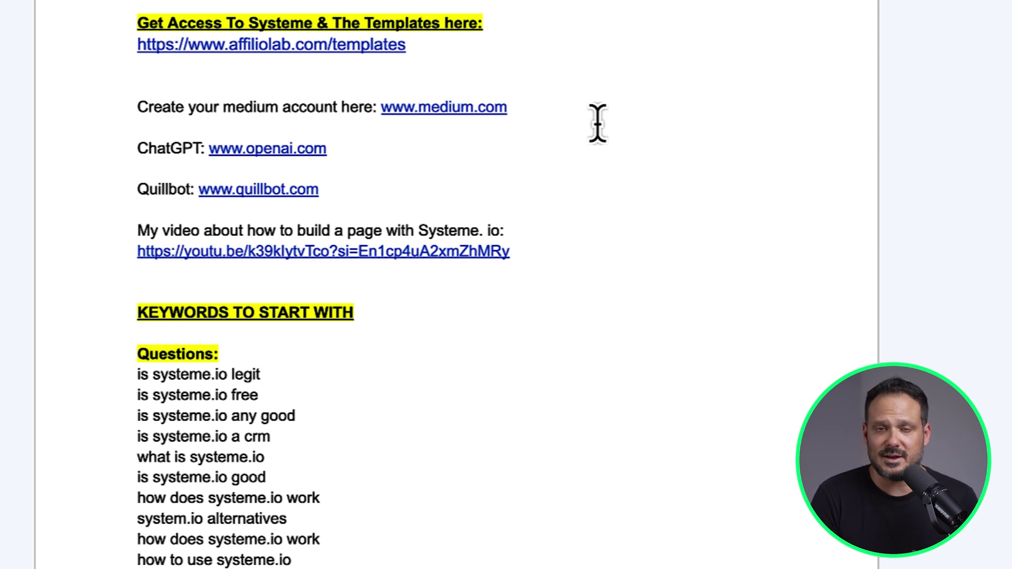
- Review the resource document's links and keywords, and highlight the lifetime earnings figure on the Systeme.io affiliate dashboard
{"action": "scroll", "coordinate": [598, 123], "scroll_direction": "down", "scroll_amount": 15}
{"action": "scroll", "coordinate": [597, 123], "scroll_direction": "up", "scroll_amount": 8}
{"action": "scroll", "coordinate": [597, 123], "scroll_direction": "up", "scroll_amount": 8}
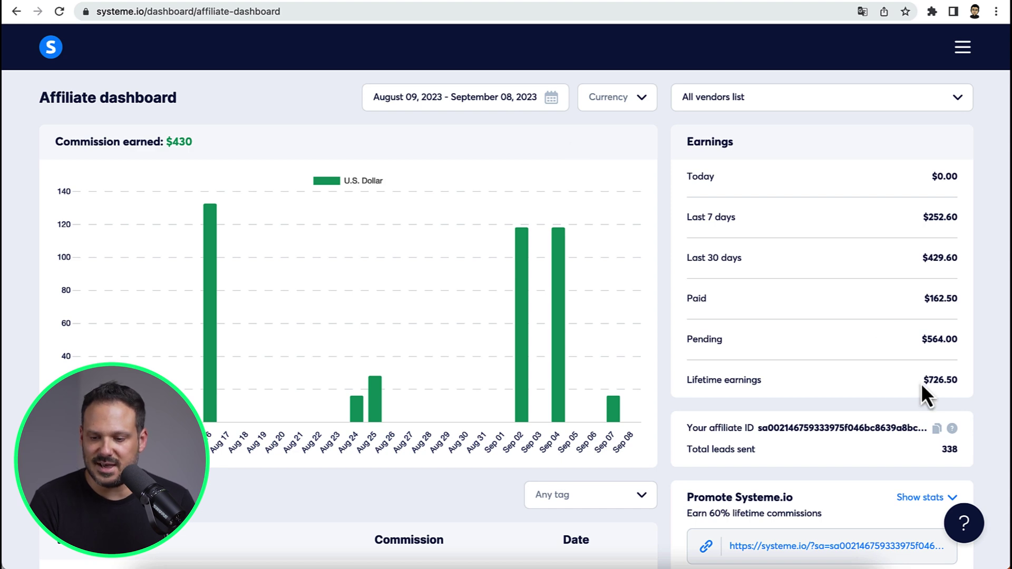
{"action": "left_click_drag", "start_coordinate": [948, 381], "coordinate": [961, 382]}
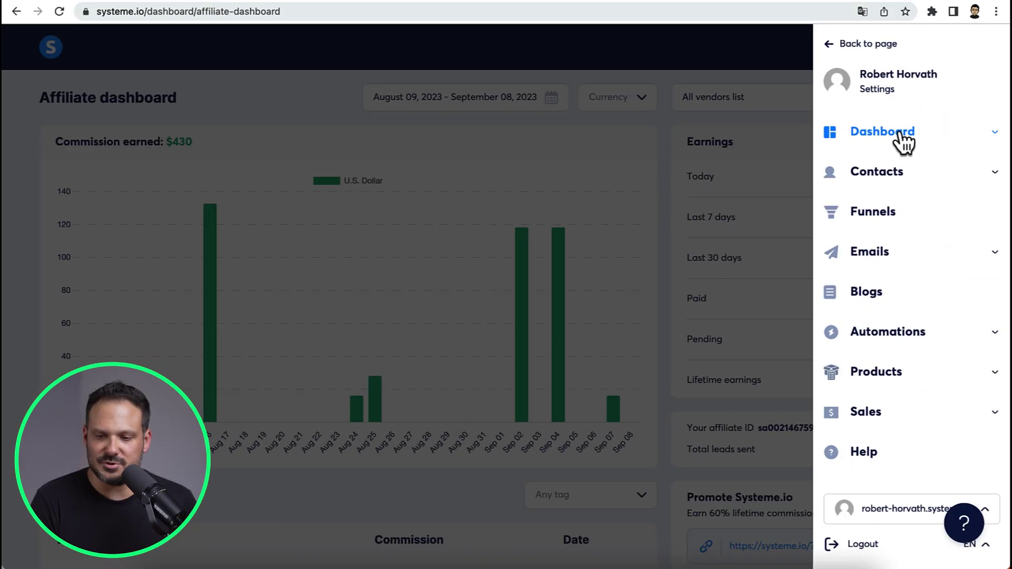
- Open the Systeme.IO Affiliate Funnel and preview its Squeeze page, returning to the dashboard when done
{"action": "left_click", "coordinate": [879, 213]}
{"action": "left_click", "coordinate": [146, 180]}
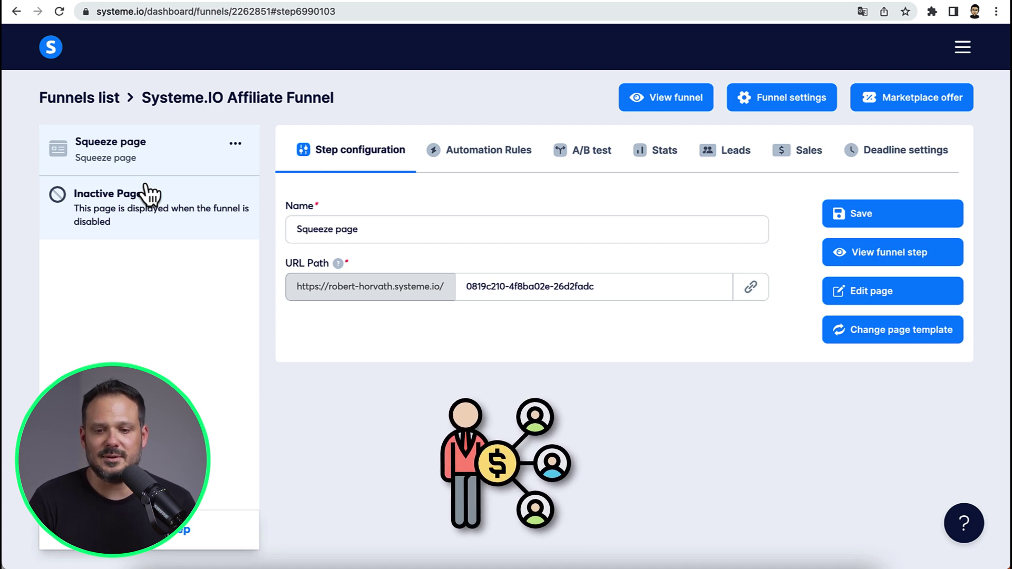
{"action": "left_click", "coordinate": [848, 254]}
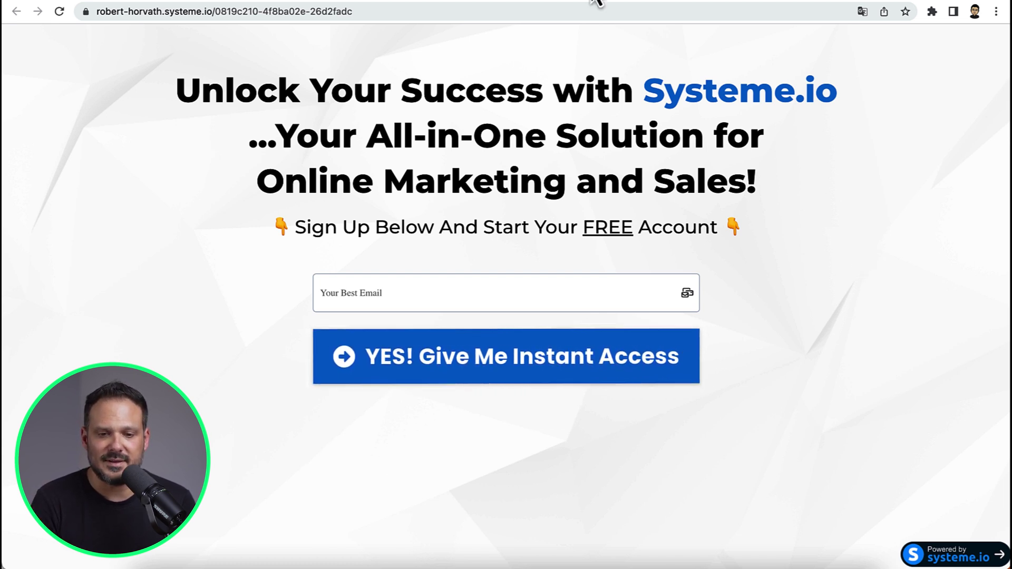
{"action": "left_click", "coordinate": [406, 3]}
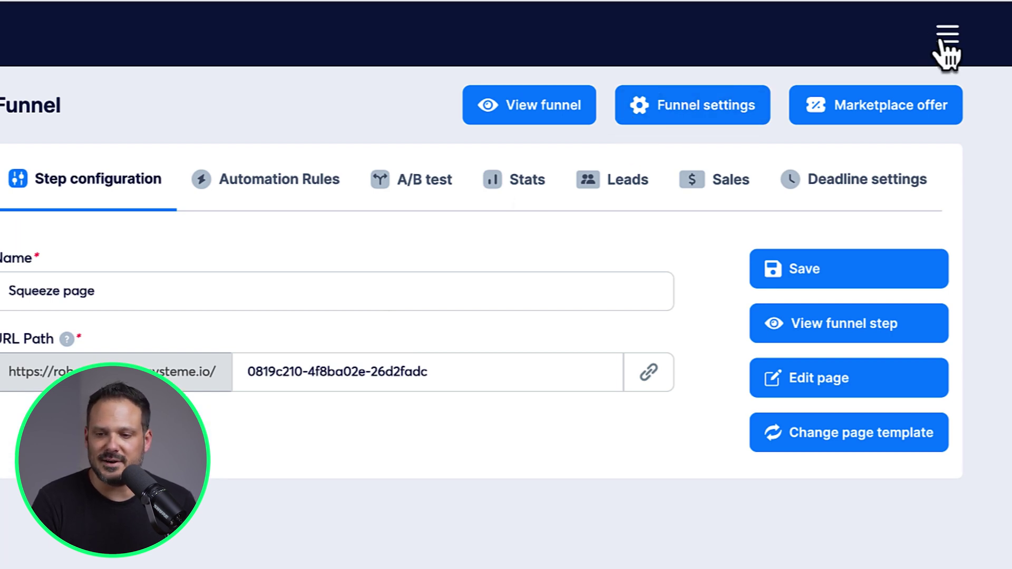
- Reopen the Systeme.IO Affiliate Funnel from the funnels list and open its Squeeze page in the page editor
{"action": "left_click", "coordinate": [947, 40]}
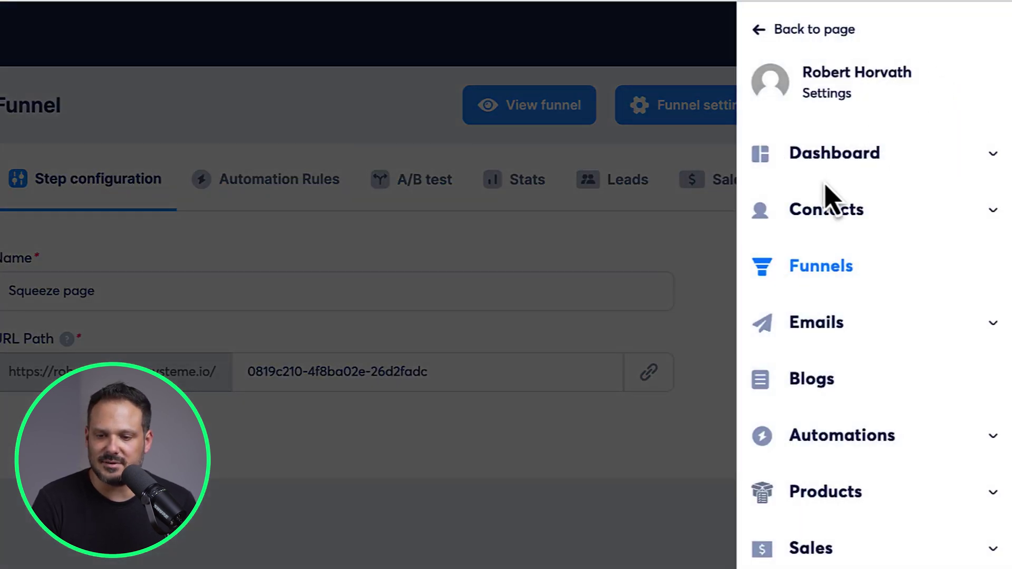
{"action": "left_click", "coordinate": [843, 269]}
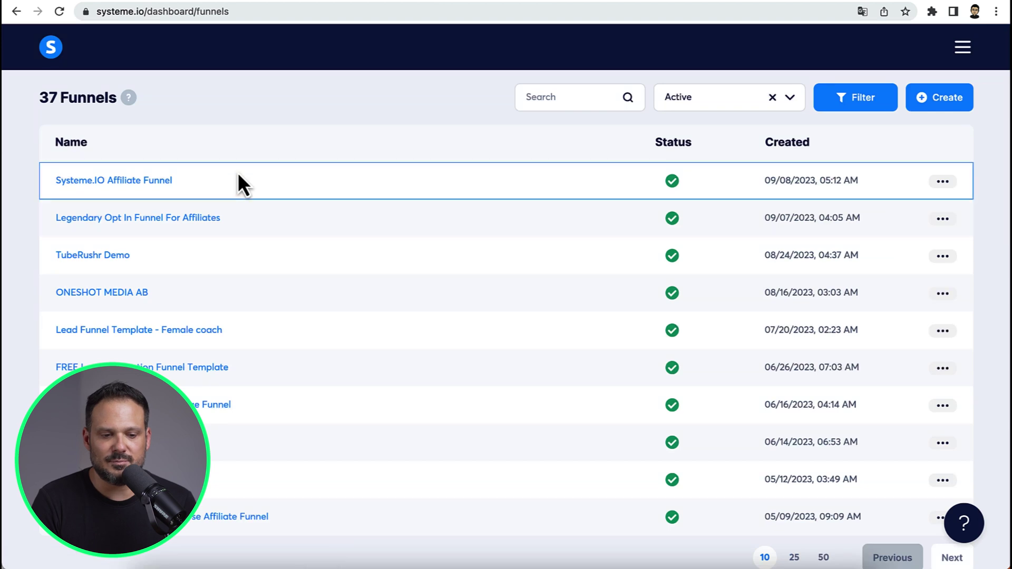
{"action": "left_click", "coordinate": [161, 196]}
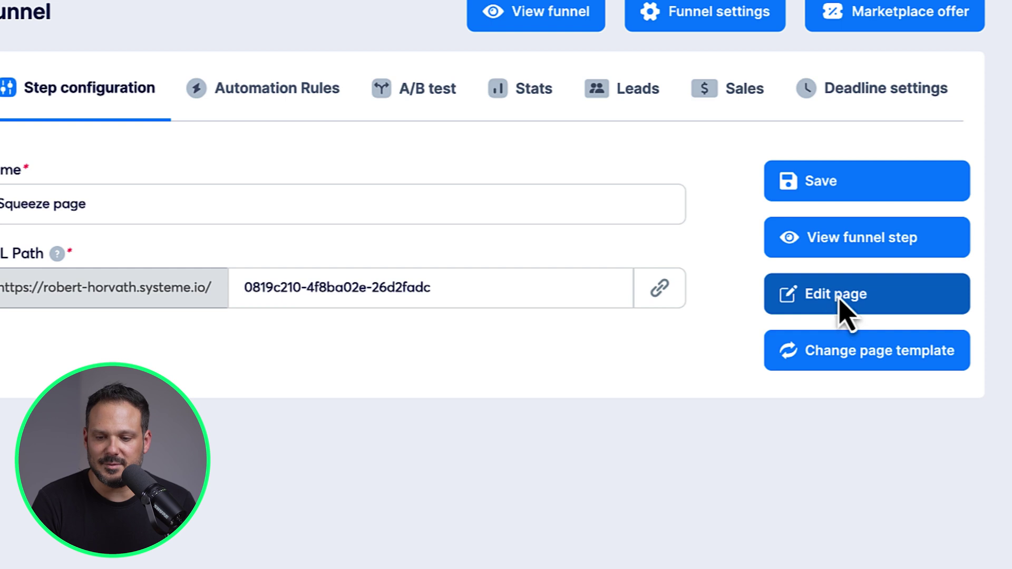
{"action": "left_click", "coordinate": [840, 301]}
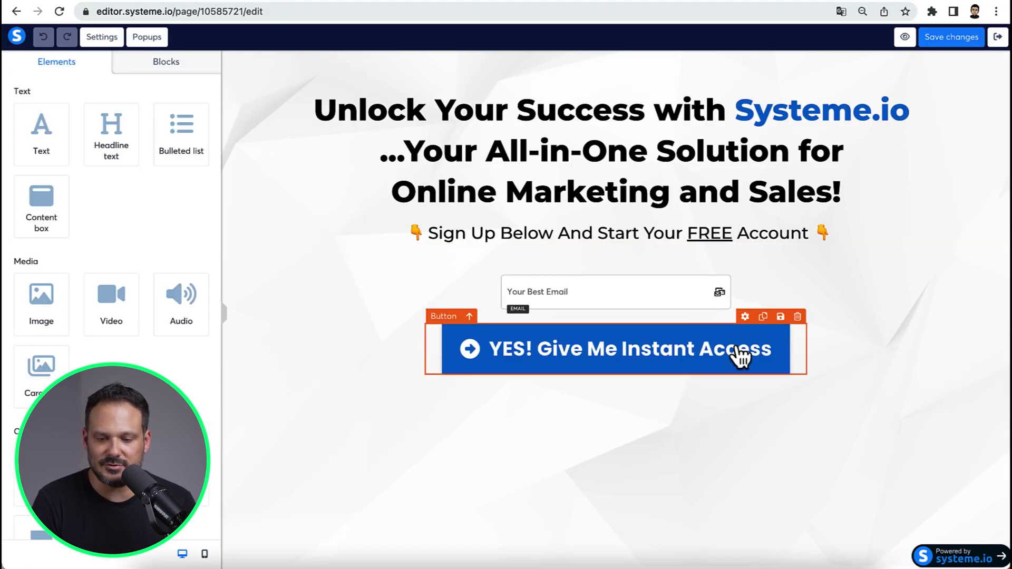
- Open the settings of the "YES! Give Me Instant Access" button and choose the action it performs
{"action": "left_click", "coordinate": [745, 317]}
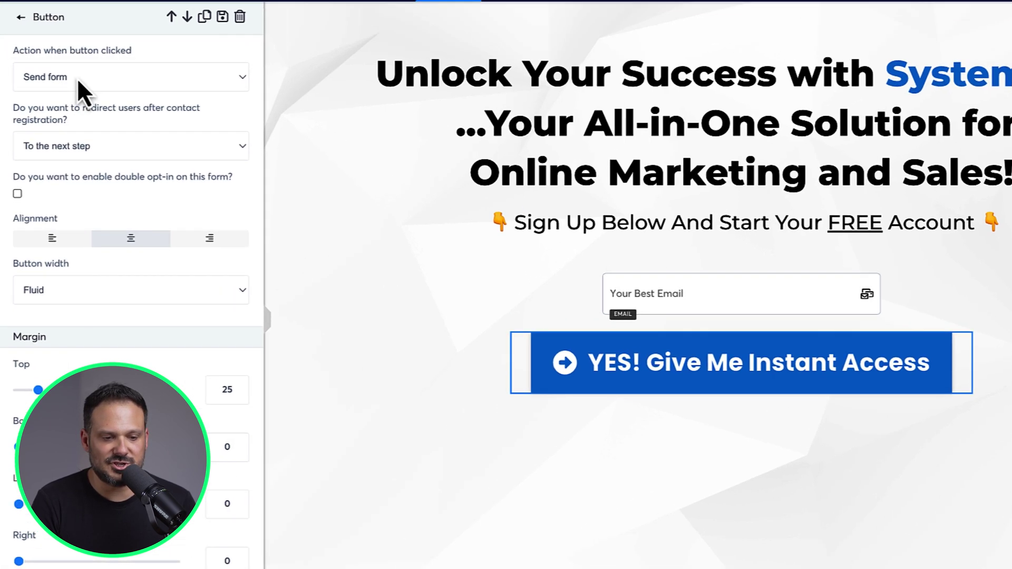
{"action": "left_click", "coordinate": [66, 114]}
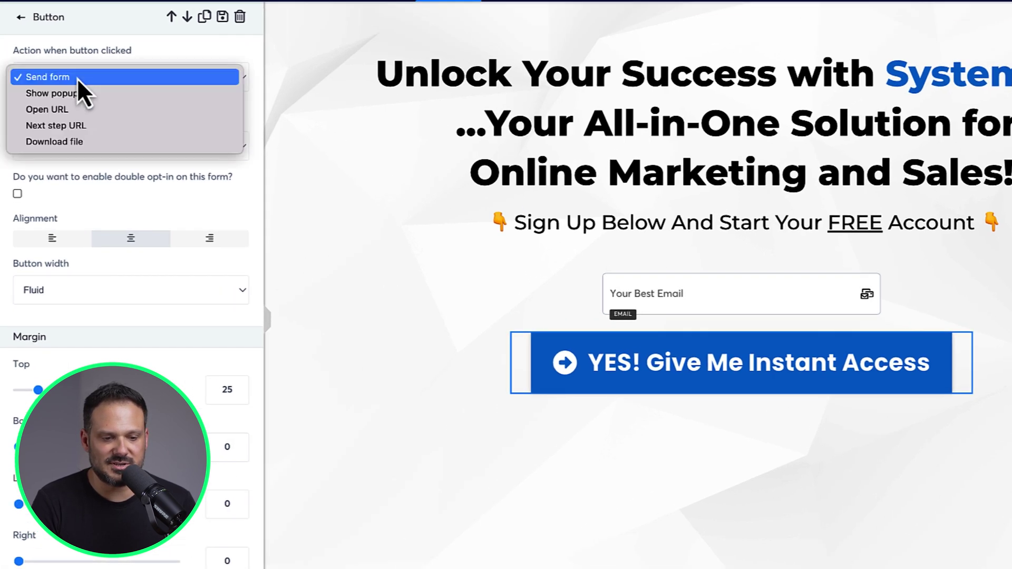
{"action": "left_click", "coordinate": [81, 114]}
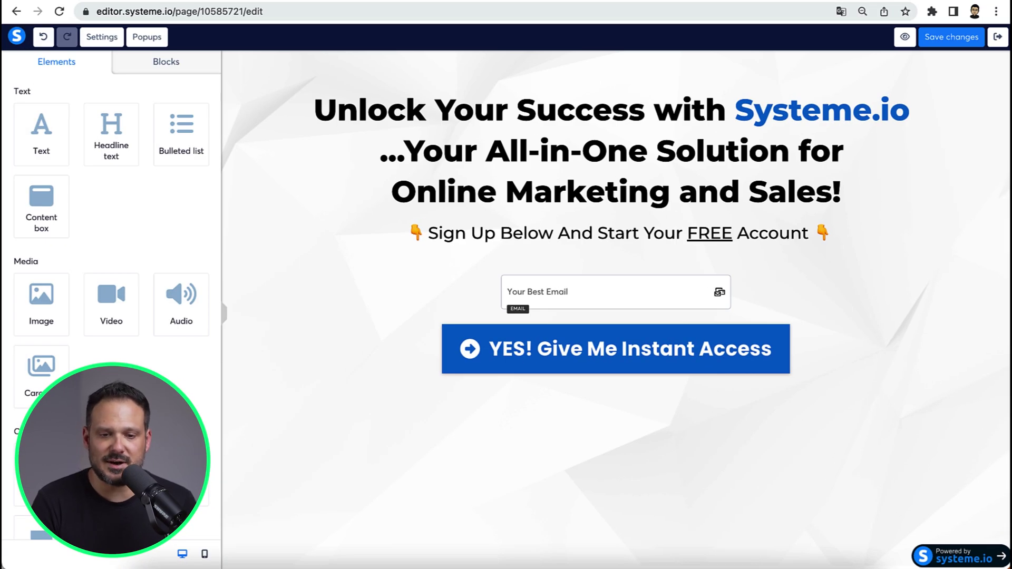
- Search Google for "google trends" in a new browser tab
{"action": "key", "text": "super+t"}
{"action": "type", "text": "google"}
{"action": "key", "text": "Return"}
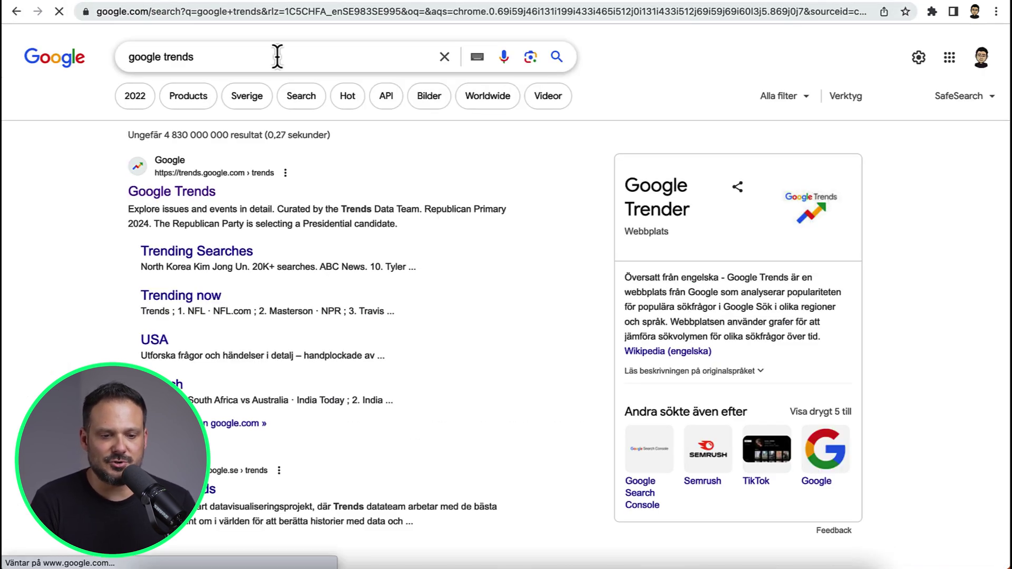
- Replace the Google query with "how to make a landing page with systeme.io" and run the search
{"action": "left_click_drag", "start_coordinate": [272, 56], "coordinate": [93, 56]}
{"action": "type", "text": "how"}
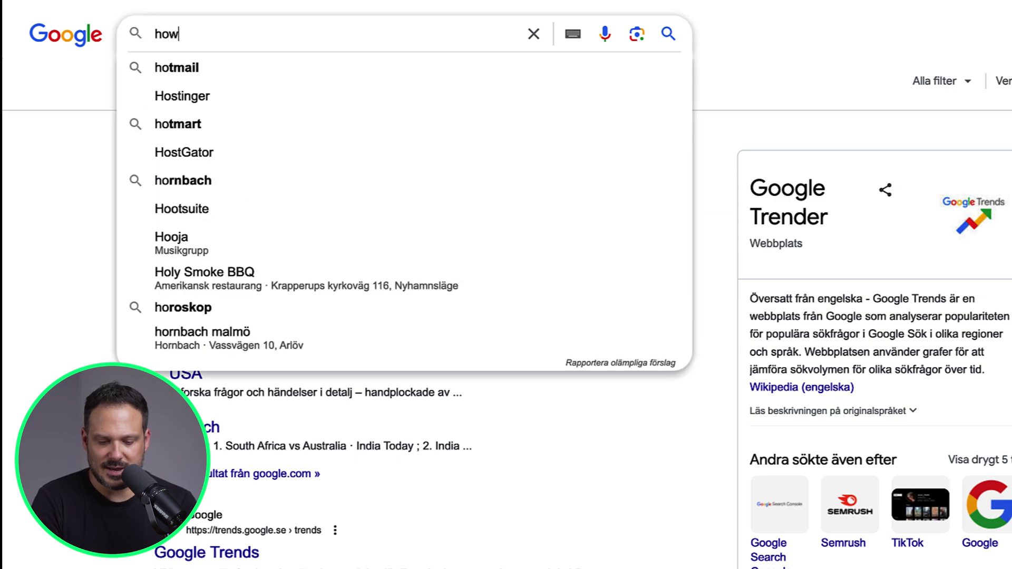
{"action": "type", "text": " to make a lan"}
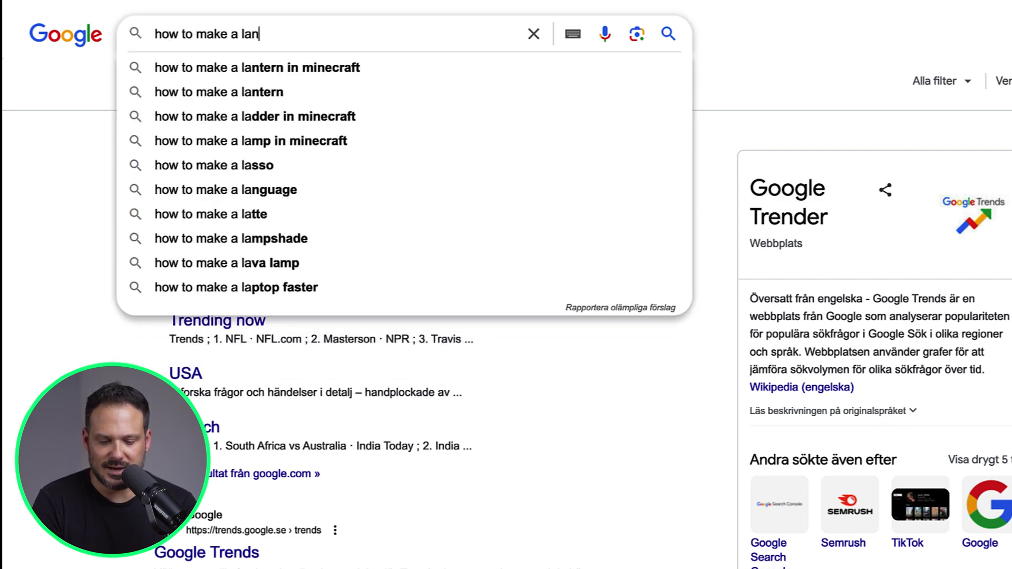
{"action": "type", "text": "ding page"}
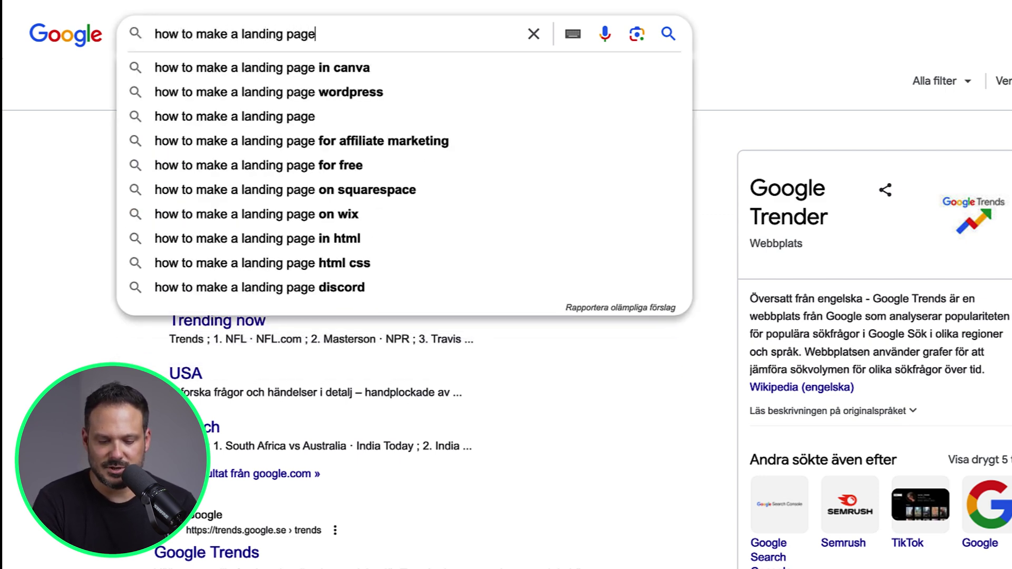
{"action": "type", "text": " with syste"}
{"action": "type", "text": "mne"}
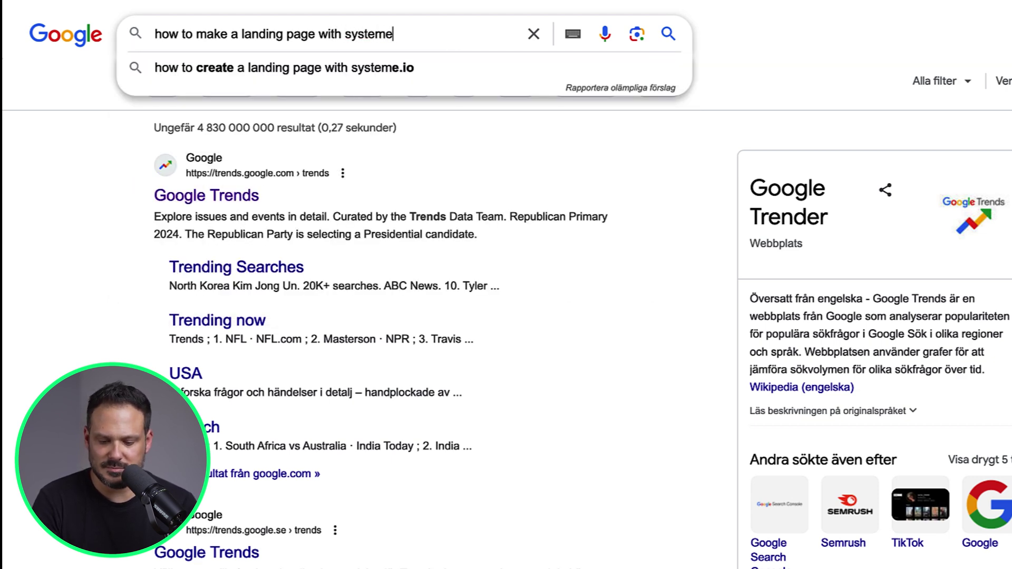
{"action": "key", "text": "Return"}
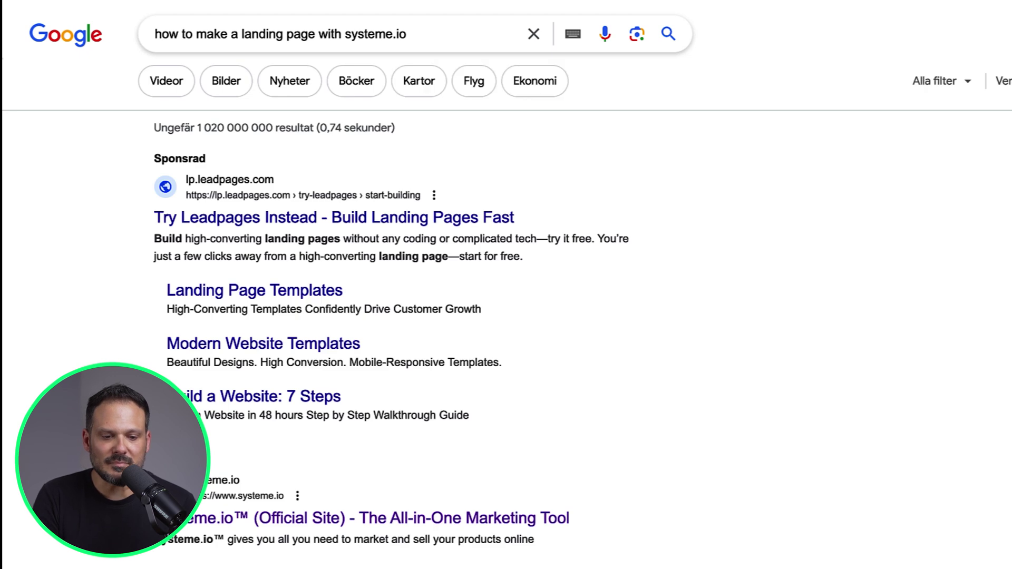
- Find the Medium article "How to Create a Landing Page in Systeme.io" in the search results and open it
{"action": "scroll", "coordinate": [544, 339], "scroll_direction": "down", "scroll_amount": 10}
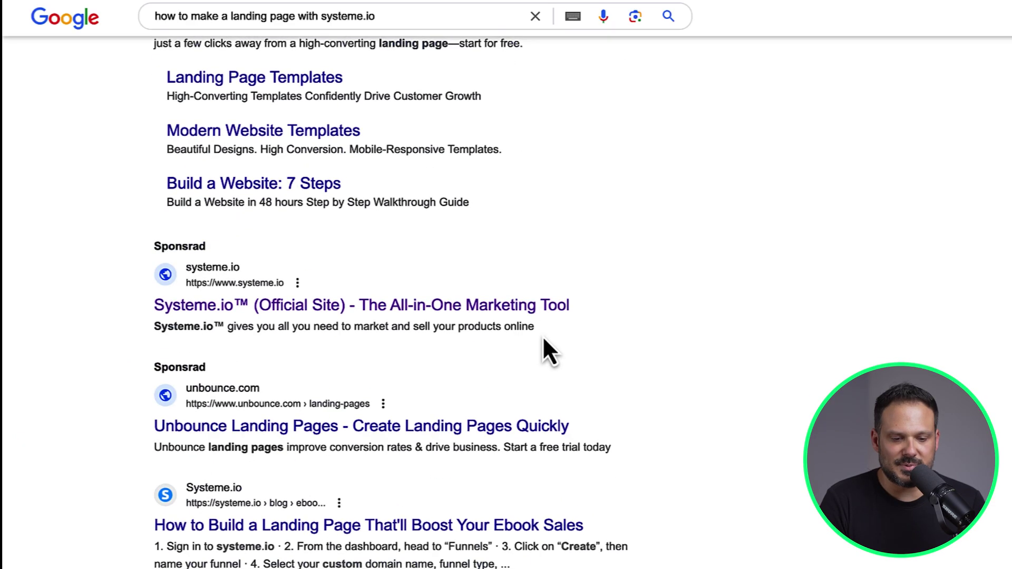
{"action": "scroll", "coordinate": [544, 339], "scroll_direction": "down", "scroll_amount": 12}
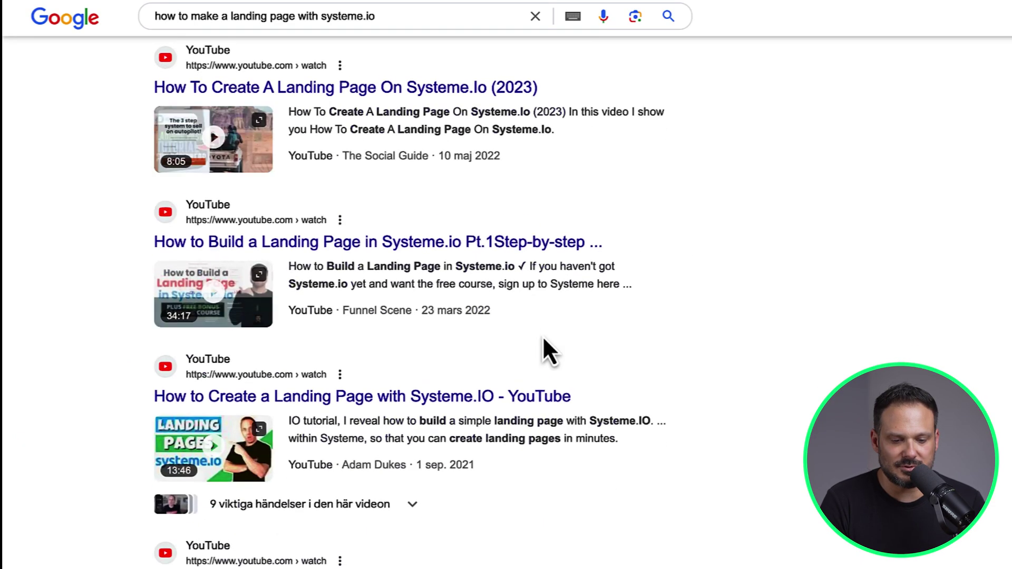
{"action": "scroll", "coordinate": [543, 341], "scroll_direction": "down", "scroll_amount": 13}
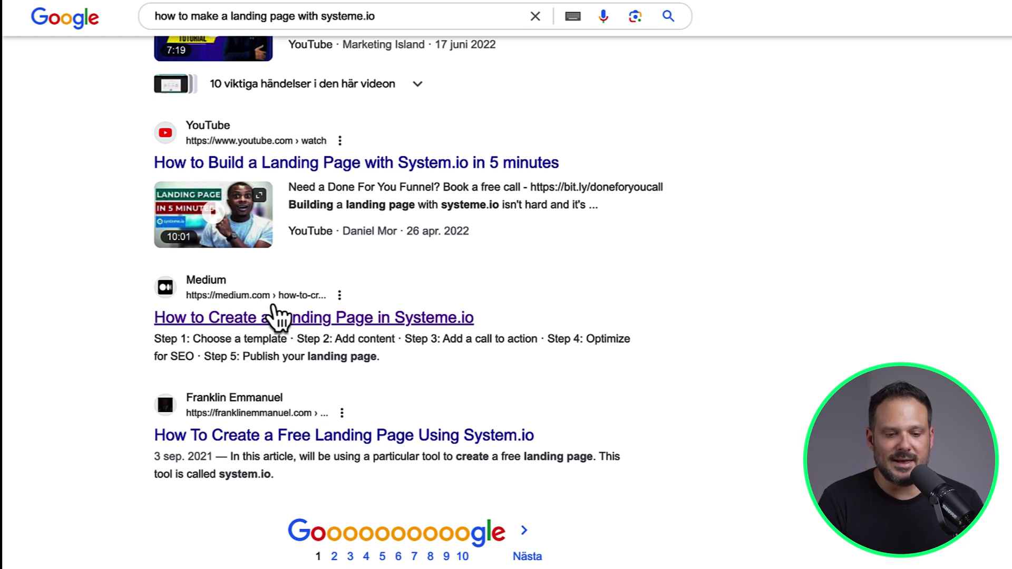
{"action": "left_click", "coordinate": [279, 334]}
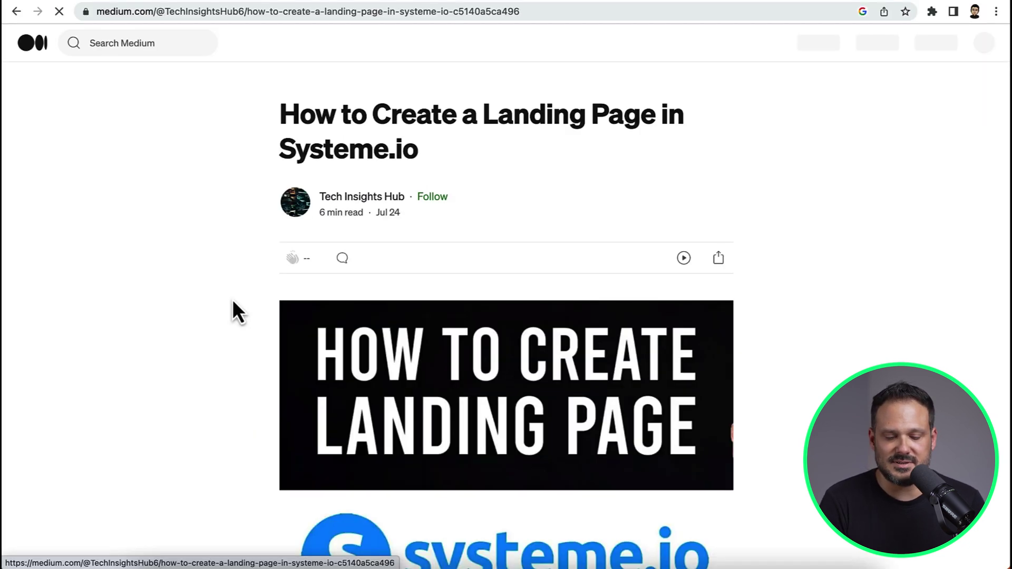
- Skim the Medium article's template steps, funnel options and question sections, and return to its title
{"action": "scroll", "coordinate": [751, 300], "scroll_direction": "down", "scroll_amount": 5}
{"action": "scroll", "coordinate": [751, 302], "scroll_direction": "down", "scroll_amount": 15}
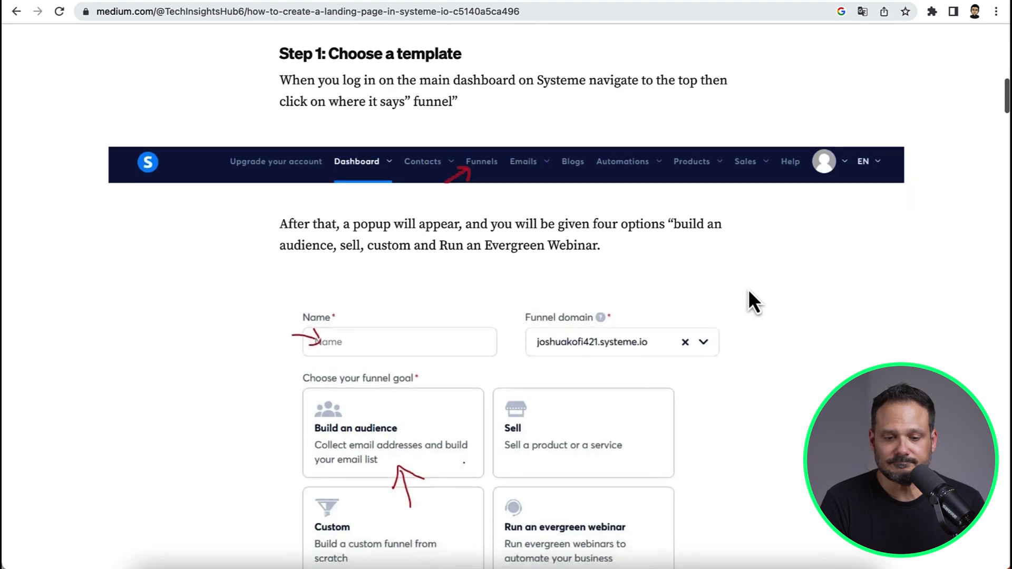
{"action": "scroll", "coordinate": [791, 266], "scroll_direction": "down", "scroll_amount": 15}
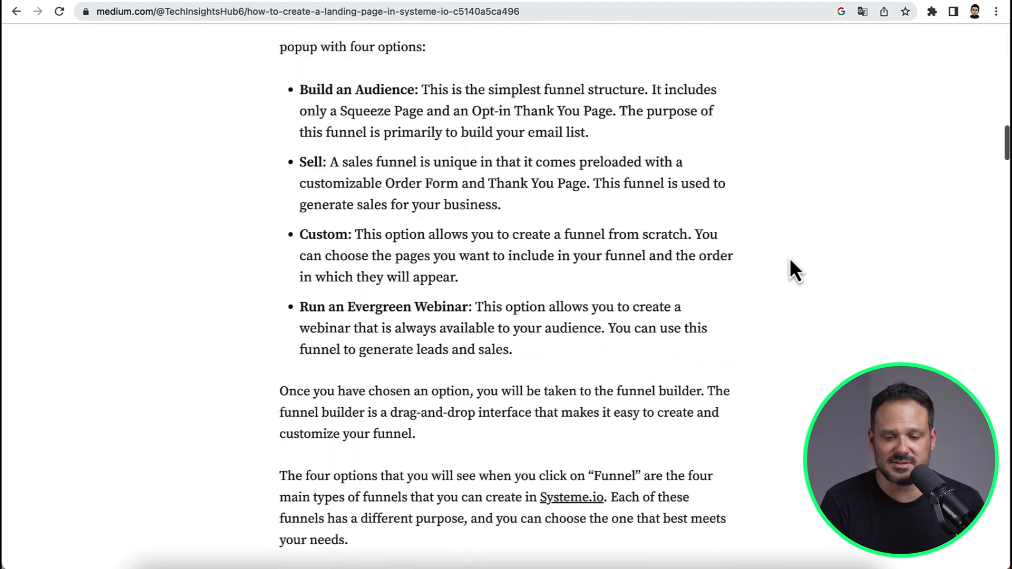
{"action": "scroll", "coordinate": [790, 260], "scroll_direction": "down", "scroll_amount": 20}
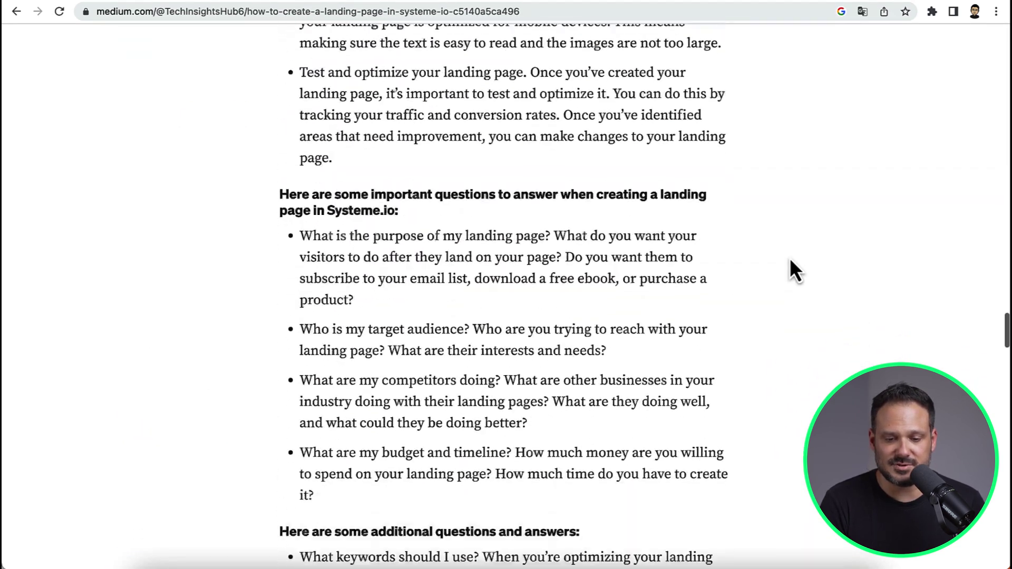
{"action": "scroll", "coordinate": [790, 260], "scroll_direction": "up", "scroll_amount": 20}
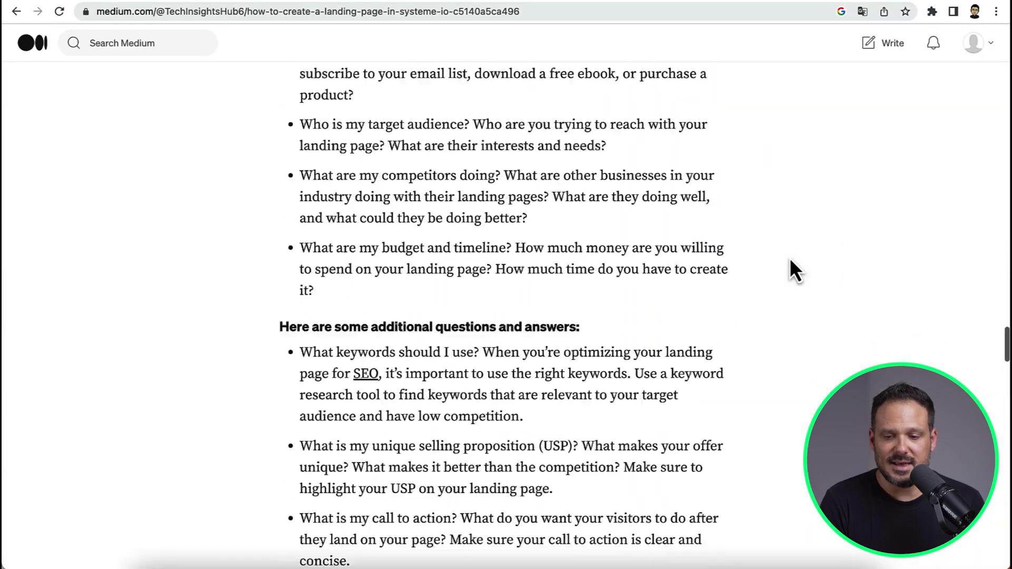
{"action": "scroll", "coordinate": [790, 258], "scroll_direction": "up", "scroll_amount": 8}
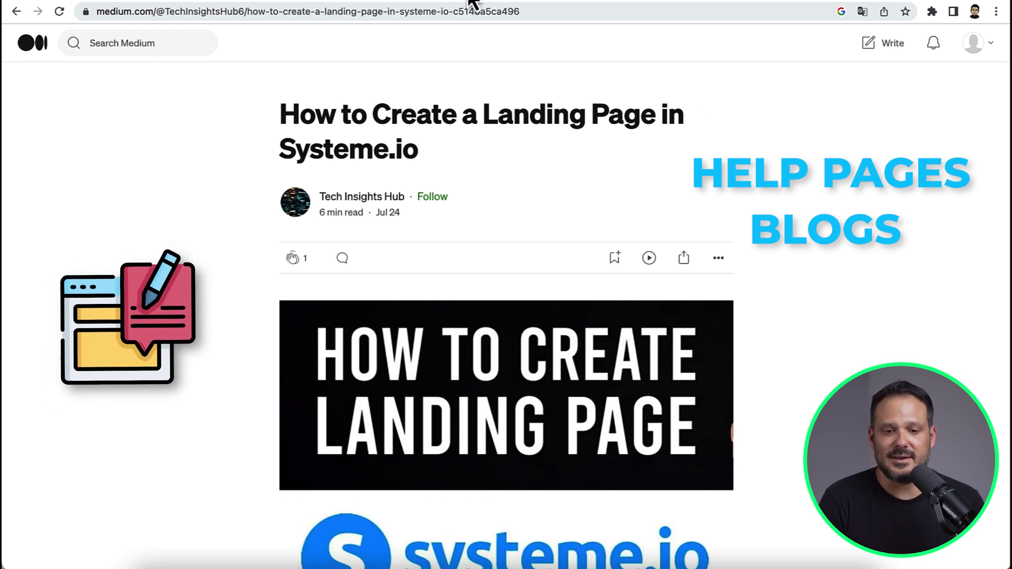
- Switch to the resource document and look through its Questions, General, VS and How to keyword lists
{"action": "left_click", "coordinate": [375, 4]}
{"action": "scroll", "coordinate": [528, 287], "scroll_direction": "down", "scroll_amount": 4}
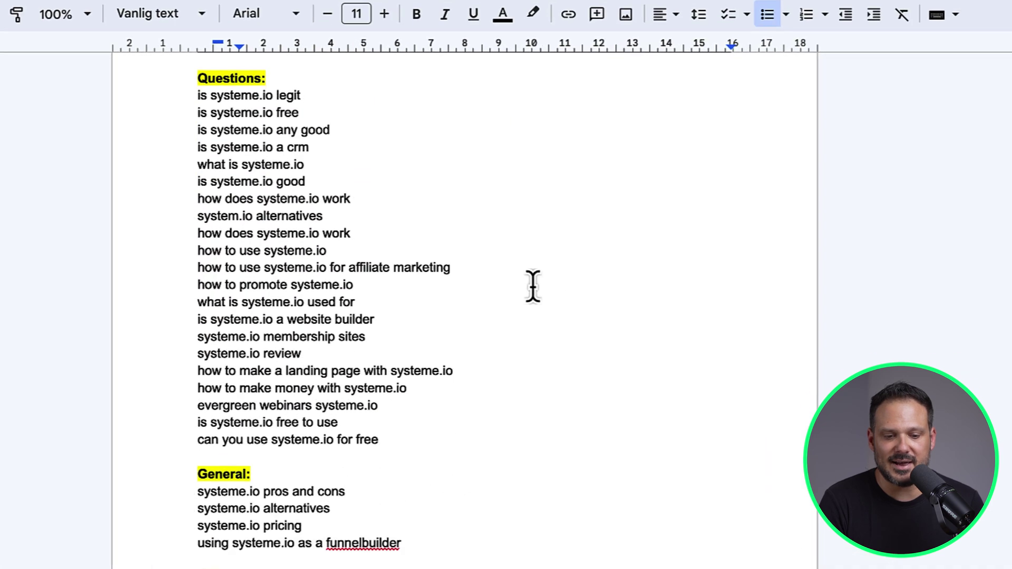
{"action": "scroll", "coordinate": [439, 349], "scroll_direction": "down", "scroll_amount": 5}
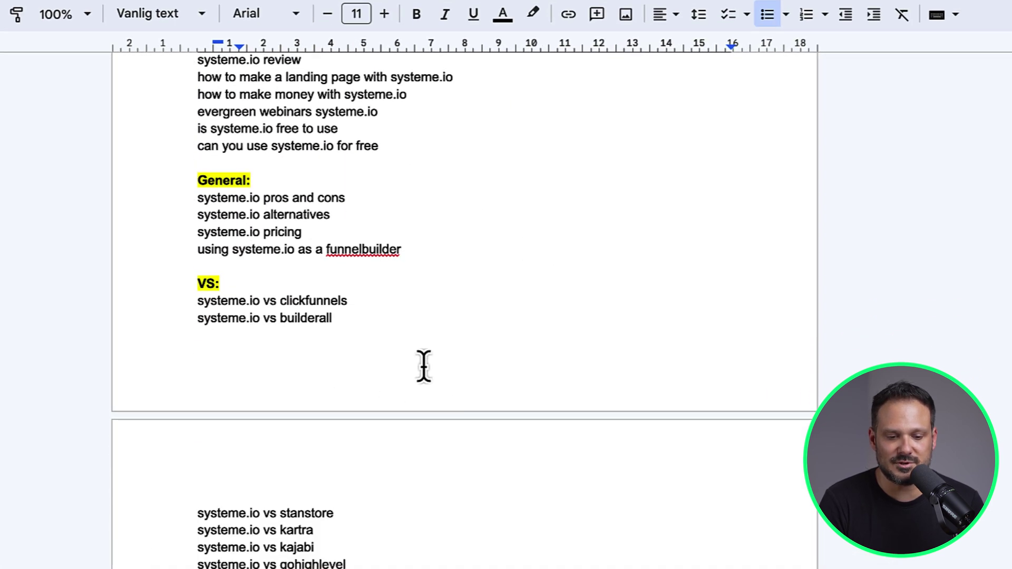
{"action": "scroll", "coordinate": [423, 367], "scroll_direction": "down", "scroll_amount": 4}
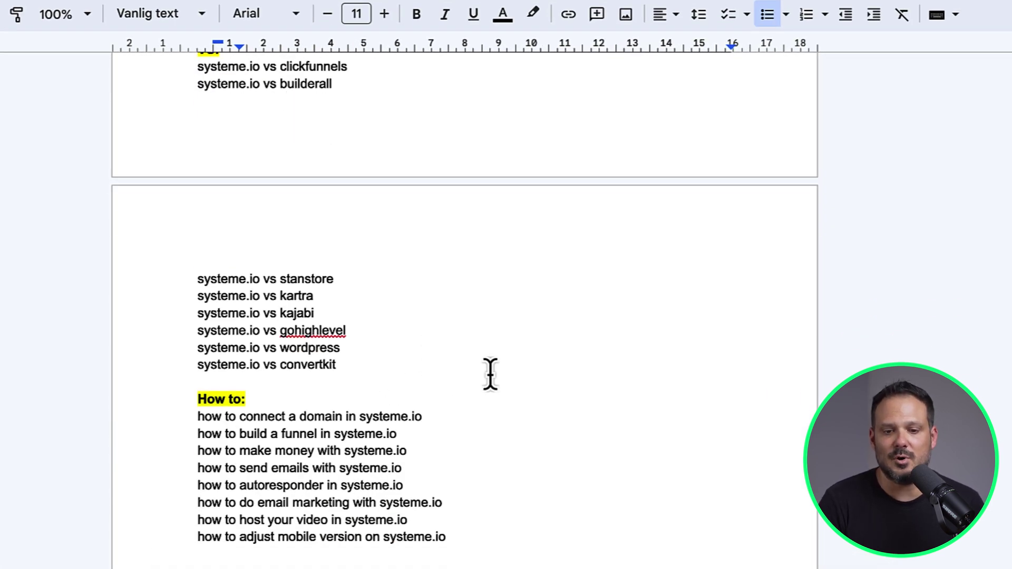
{"action": "scroll", "coordinate": [491, 374], "scroll_direction": "up", "scroll_amount": 15}
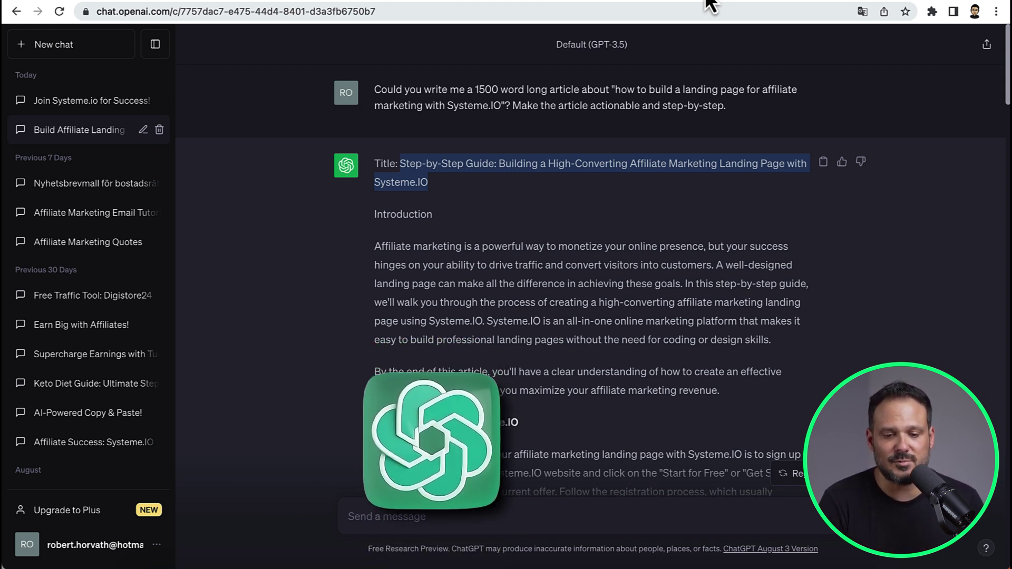
- Highlight the prompt for the 1500-word Systeme.IO landing page article in ChatGPT and skim the generated article
{"action": "left_click", "coordinate": [578, 182]}
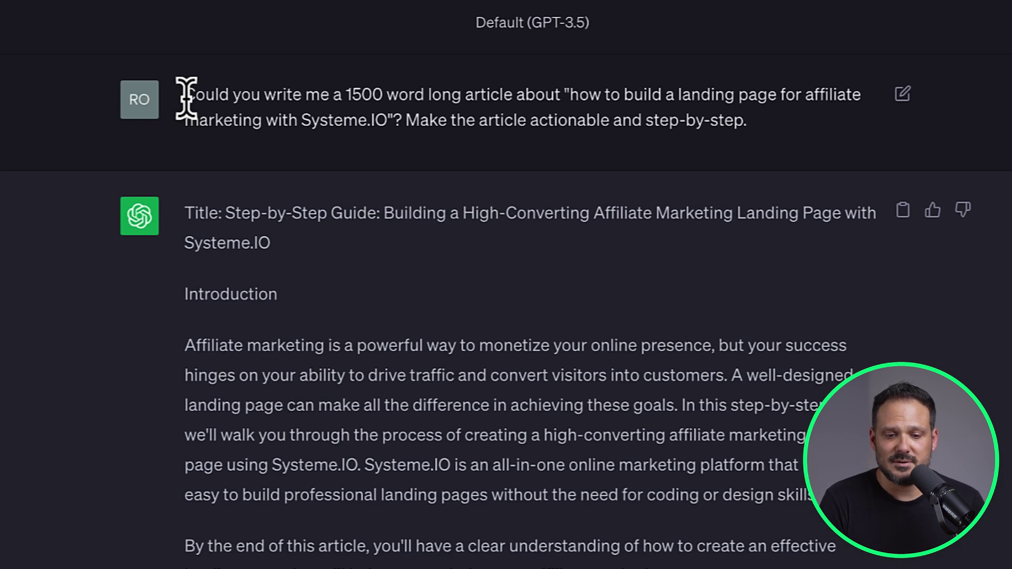
{"action": "left_click_drag", "start_coordinate": [186, 99], "coordinate": [745, 129]}
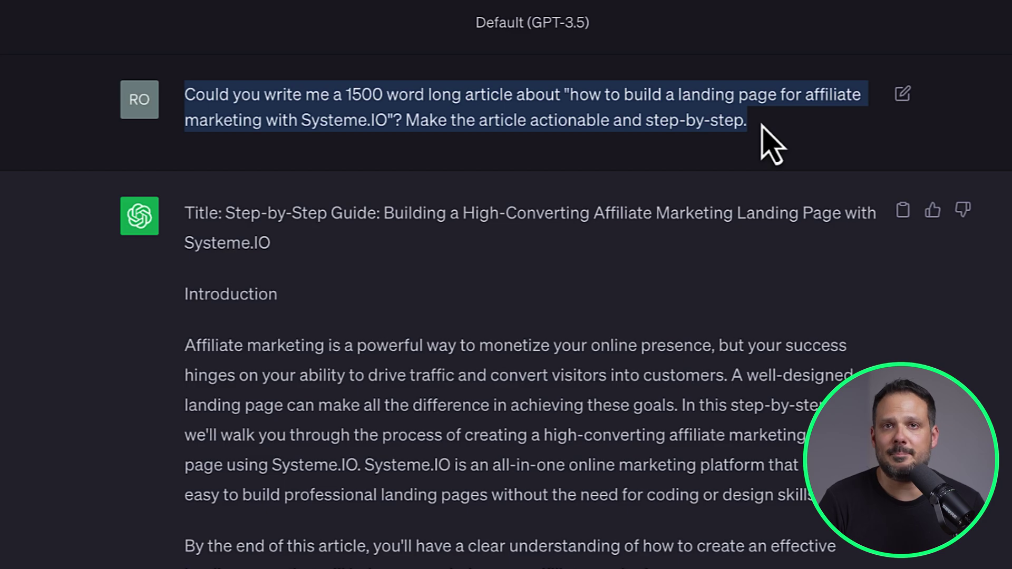
{"action": "scroll", "coordinate": [707, 306], "scroll_direction": "down", "scroll_amount": 15}
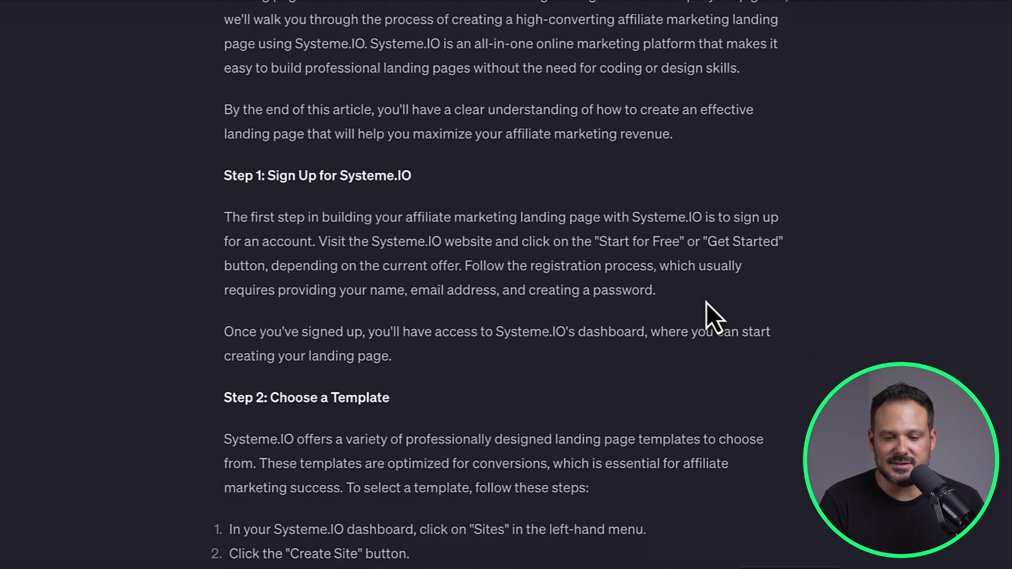
{"action": "scroll", "coordinate": [707, 302], "scroll_direction": "down", "scroll_amount": 20}
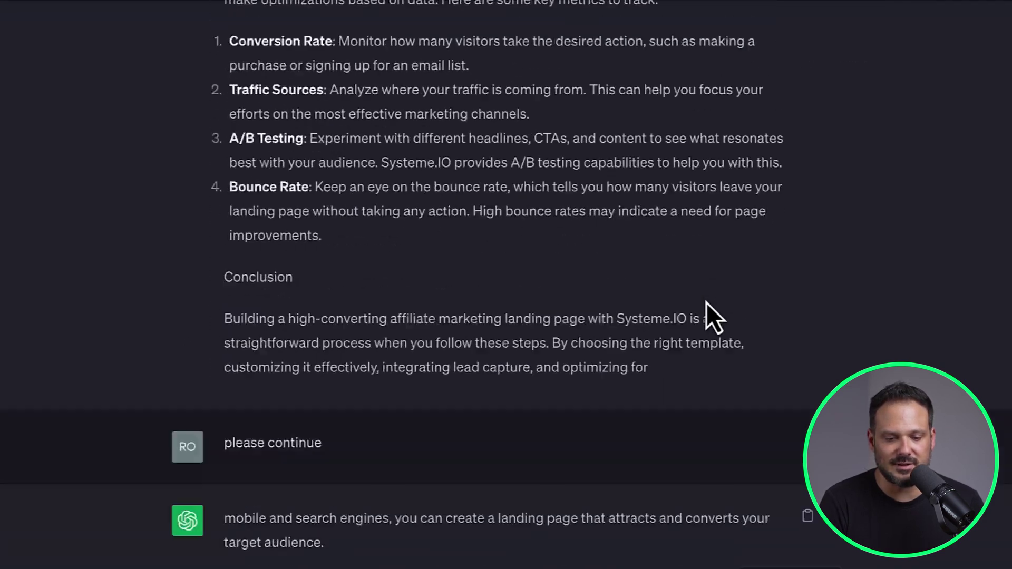
- Finish skimming the ChatGPT article, switch to QuillBot and open its Paraphraser with an empty input
{"action": "scroll", "coordinate": [707, 303], "scroll_direction": "down", "scroll_amount": 10}
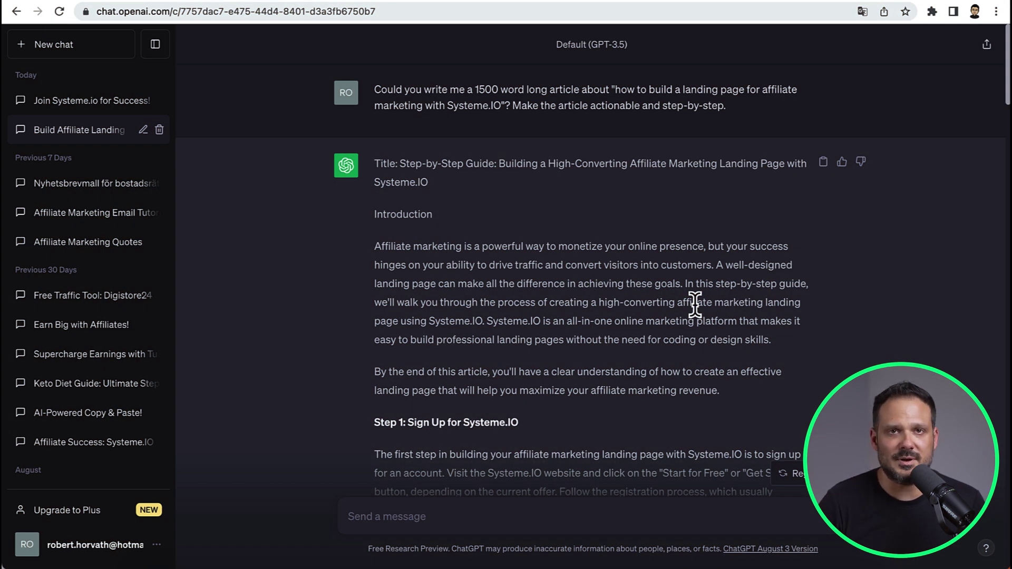
{"action": "left_click", "coordinate": [796, 1]}
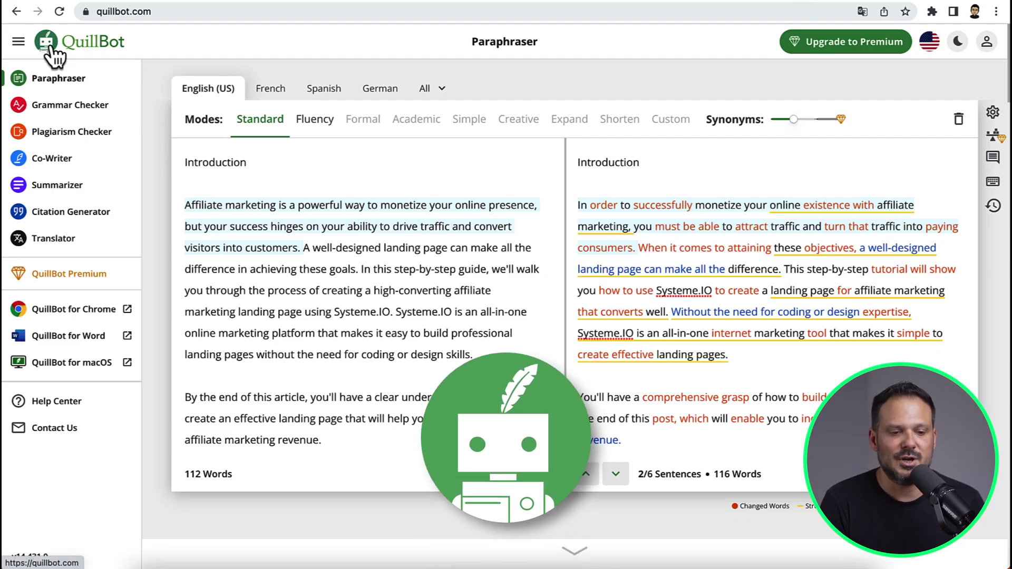
{"action": "left_click", "coordinate": [126, 50]}
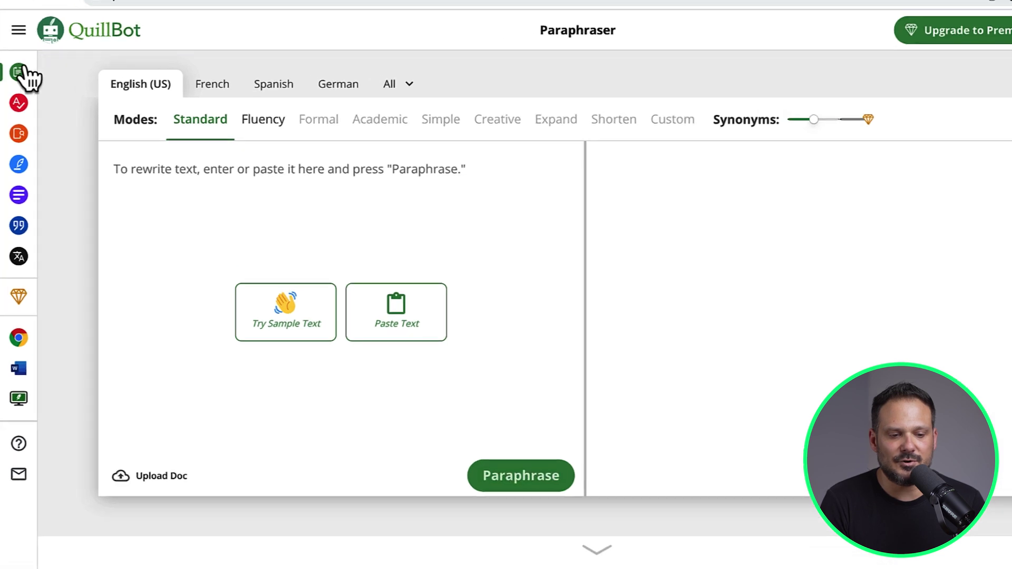
{"action": "mouse_move", "coordinate": [20, 72]}
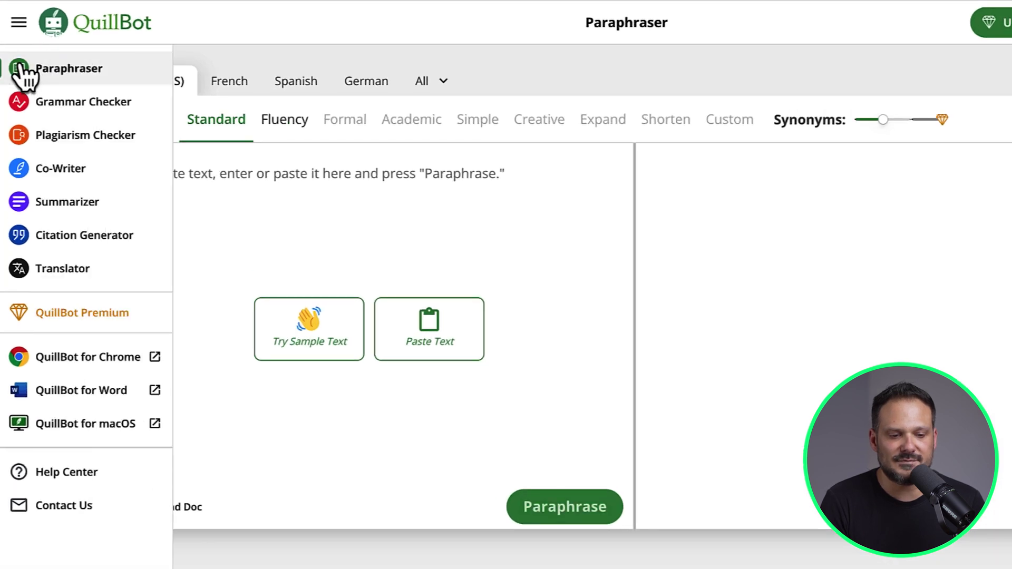
{"action": "left_click", "coordinate": [67, 70]}
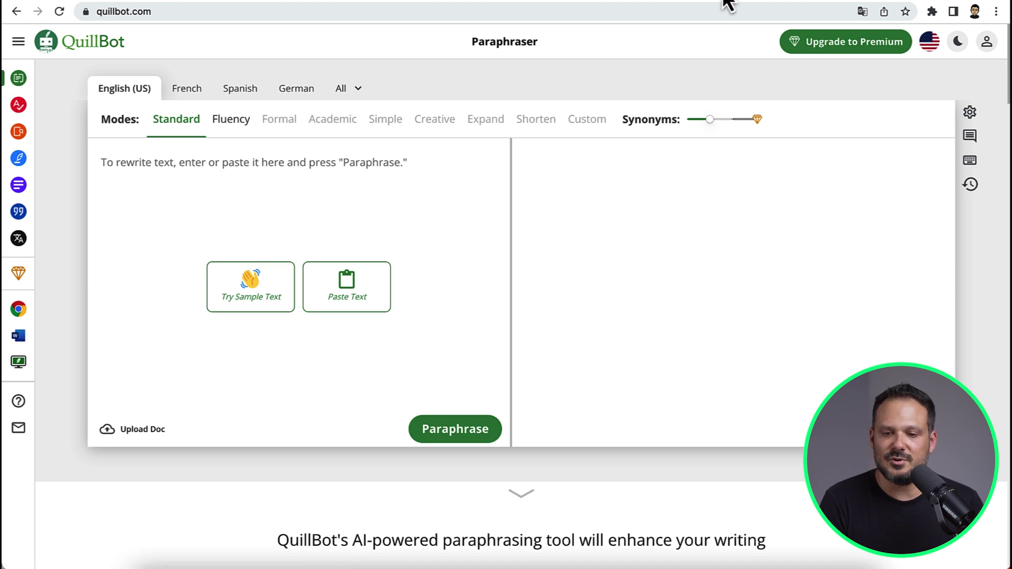
- Copy the article's Introduction section from ChatGPT into the QuillBot Paraphraser and paraphrase it in Standard mode
{"action": "left_click", "coordinate": [727, 2]}
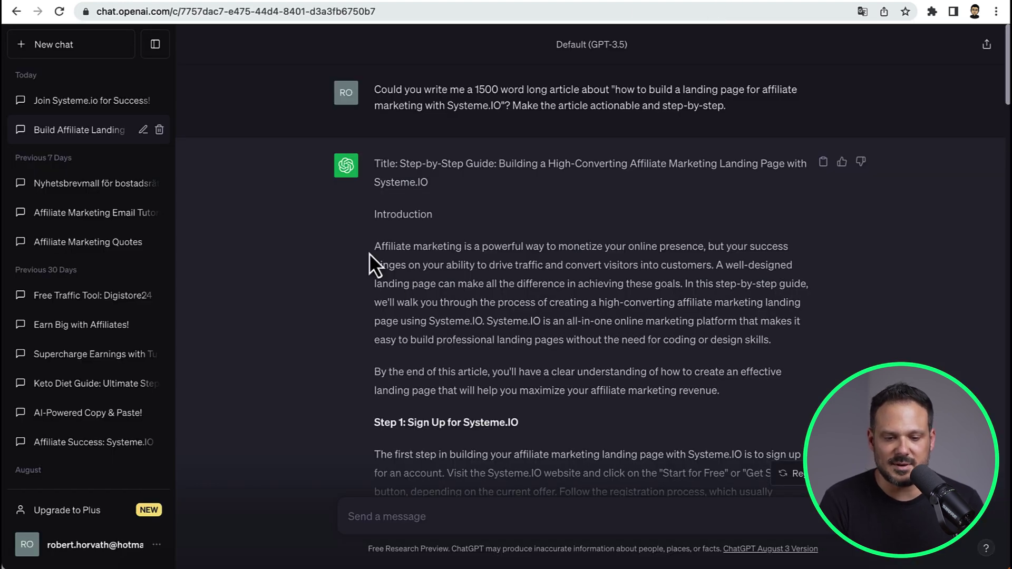
{"action": "left_click_drag", "start_coordinate": [375, 216], "coordinate": [728, 390]}
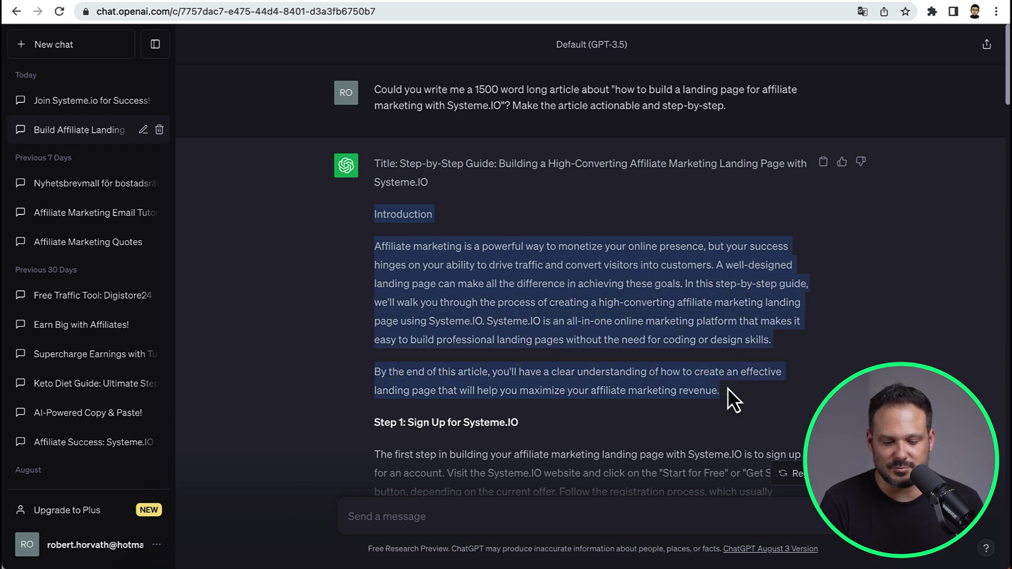
{"action": "left_click", "coordinate": [804, 2]}
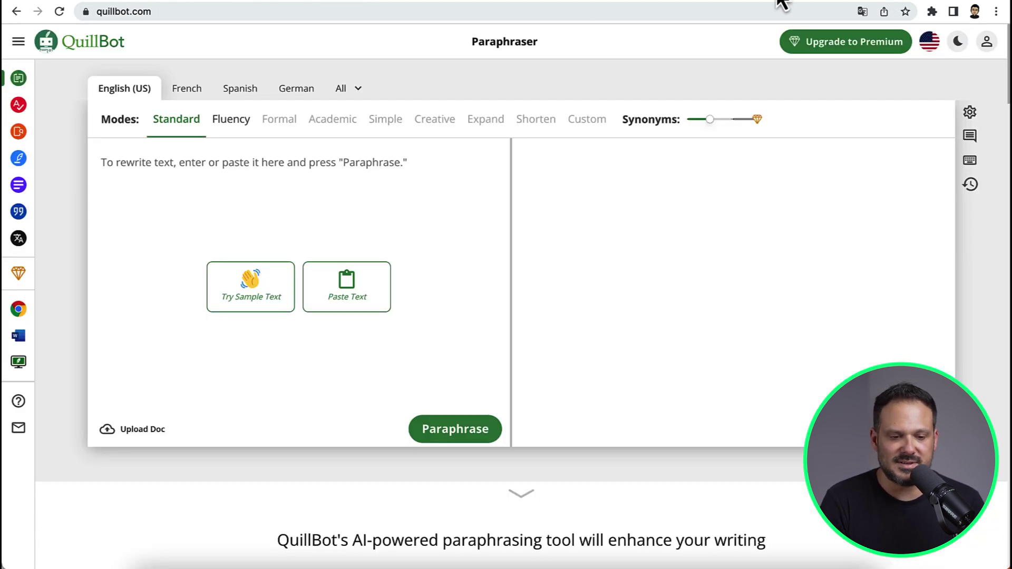
{"action": "left_click", "coordinate": [186, 164]}
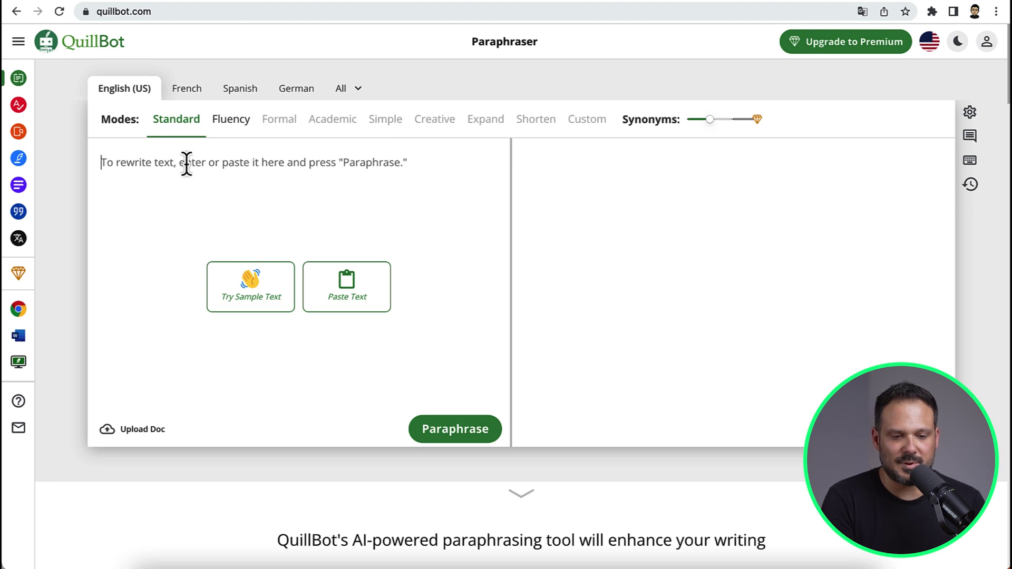
{"action": "type", "text": "Introduction  Affiliate marketing is a powerful way to monetize your online presence, but your success hinges on your ability to drive traffic and convert visitors into customers. A well-designed landing page can make all the difference in achieving these goals. In this step-by-step guide, we'll walk you through the process of creating a high-converting affiliate marketing landing page using Systeme.IO. Systeme.IO is an all-in-one online marketing platform that makes it easy to build professional landing pages without the need for coding or design skills.  By the end of this article, you'll have a clear understanding of how to create an effective landing page that will help you maximize your affiliate marketing revenue."}
{"action": "left_click", "coordinate": [463, 475]}
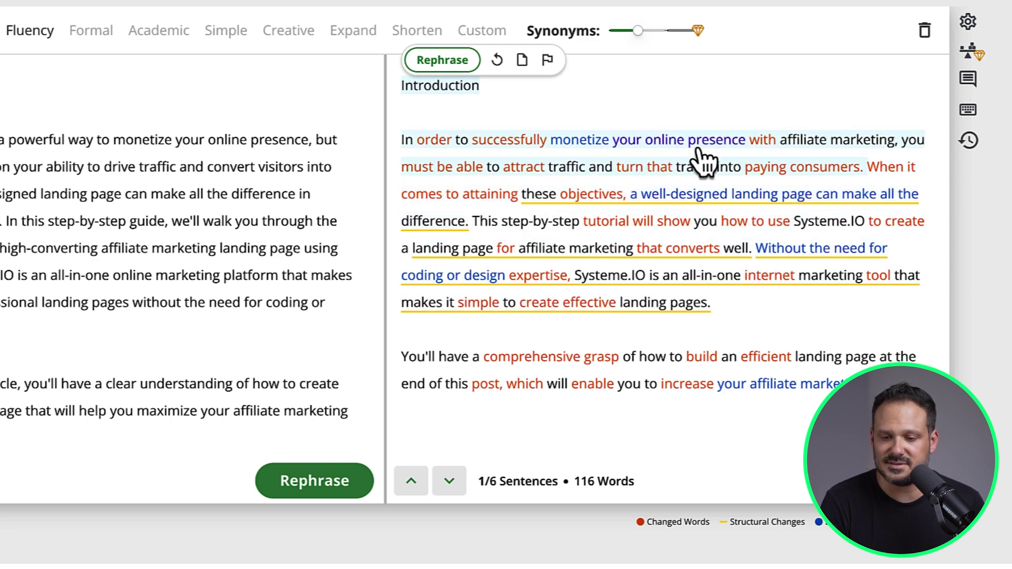
- Replace "your online presence" with "your web site" in the paraphrased introduction and copy the full paraphrased text
{"action": "left_click", "coordinate": [684, 140]}
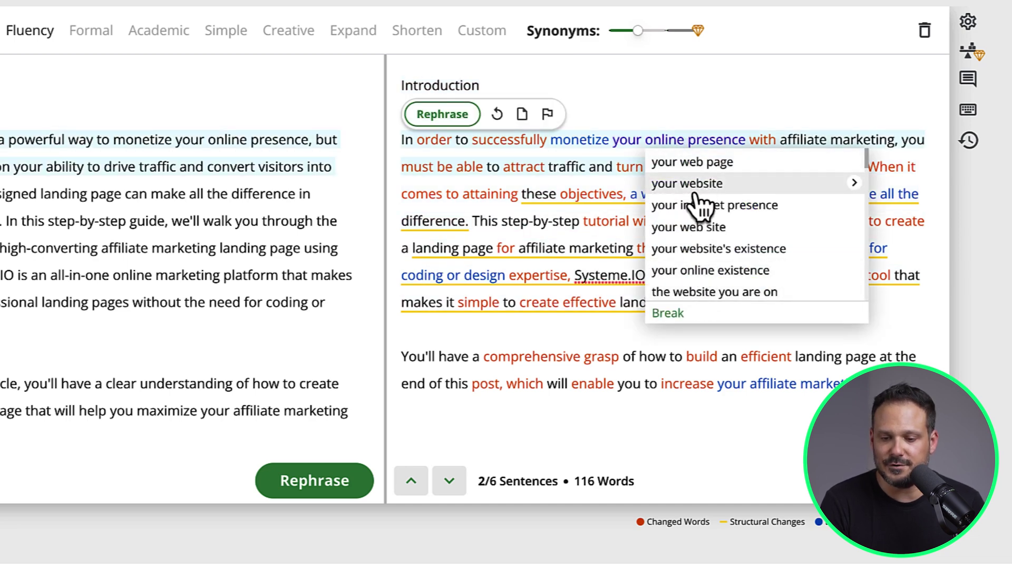
{"action": "left_click", "coordinate": [699, 229]}
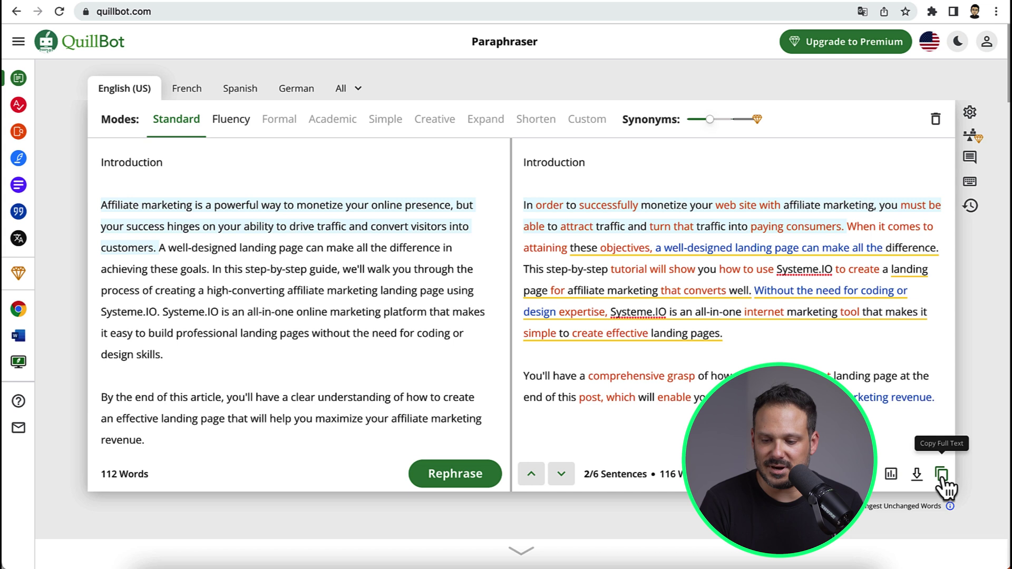
{"action": "left_click", "coordinate": [942, 477]}
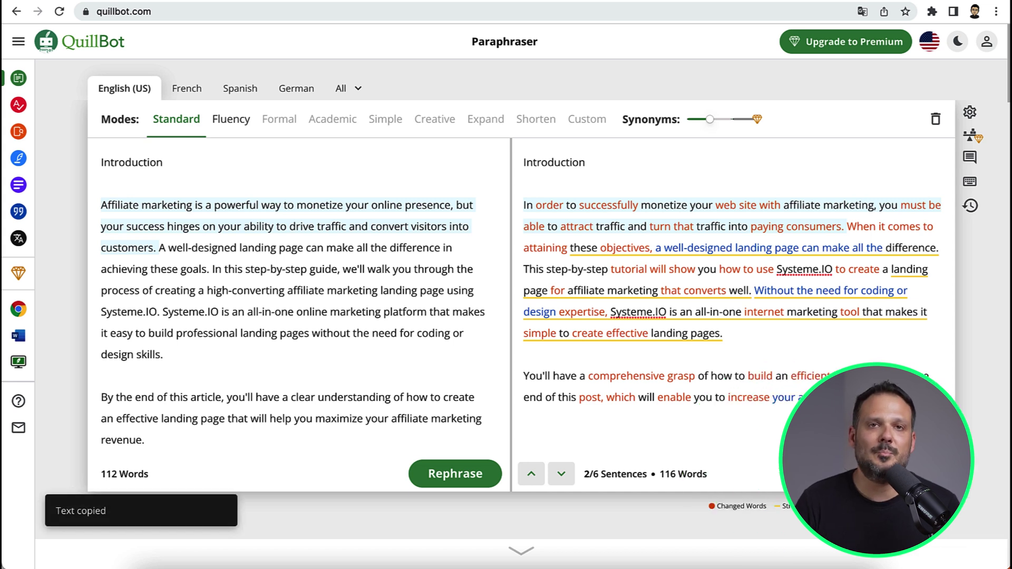
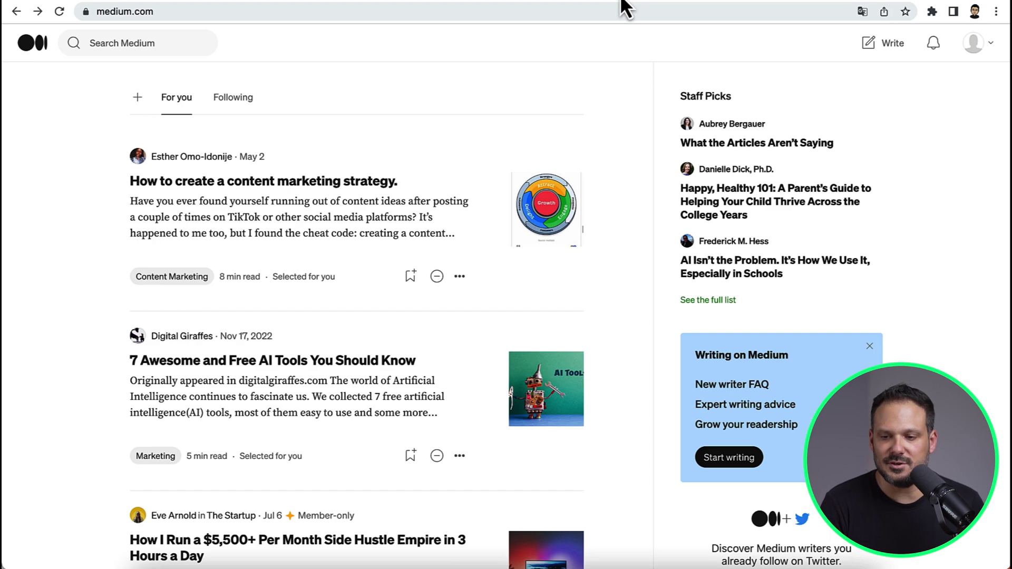
- Open the Medium profile and view its About section
{"action": "left_click", "coordinate": [983, 46]}
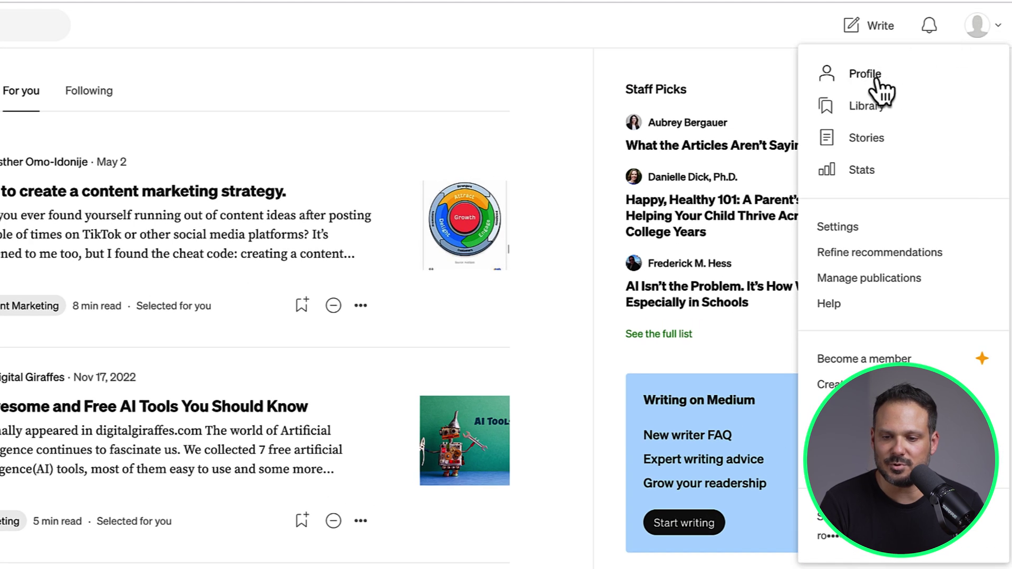
{"action": "left_click", "coordinate": [876, 85]}
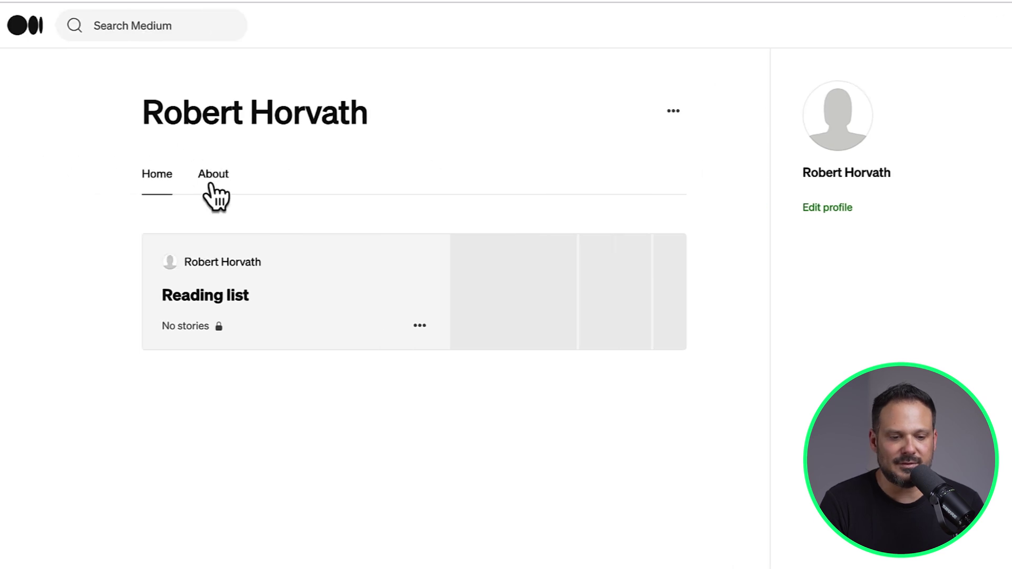
{"action": "left_click", "coordinate": [39, 177]}
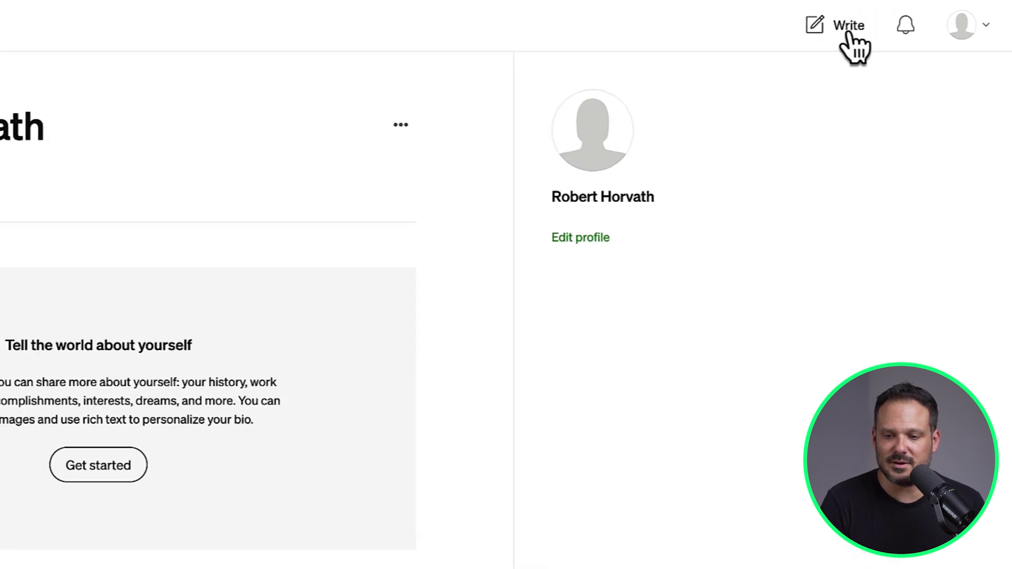
- Start a new Medium story titled "Step-by-Step Guide: Building a High-Converting Affiliate Marketing Landing Page with Systeme.IO", copying the title from the ChatGPT article
{"action": "left_click", "coordinate": [848, 32]}
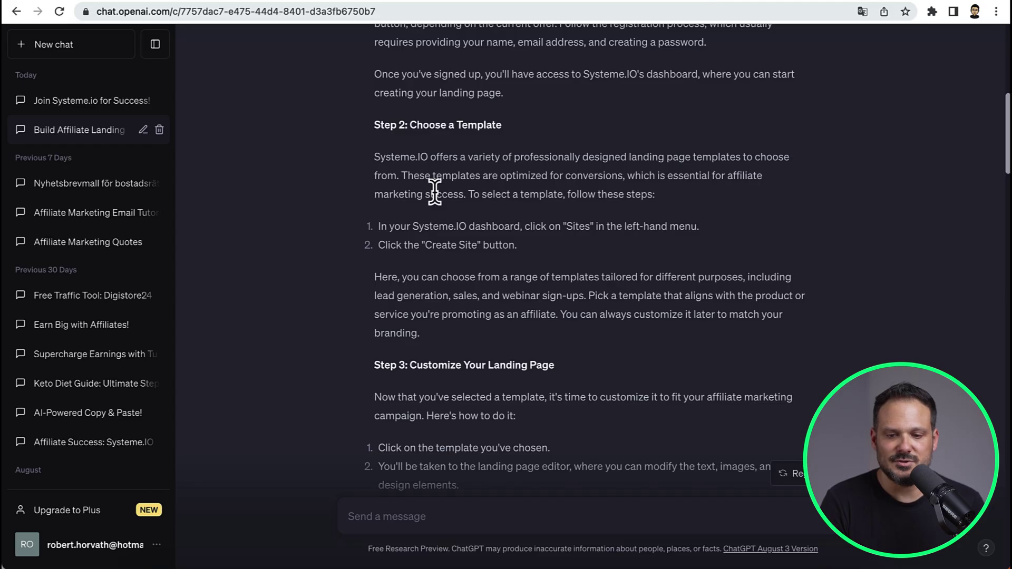
{"action": "scroll", "coordinate": [434, 193], "scroll_direction": "up", "scroll_amount": 9}
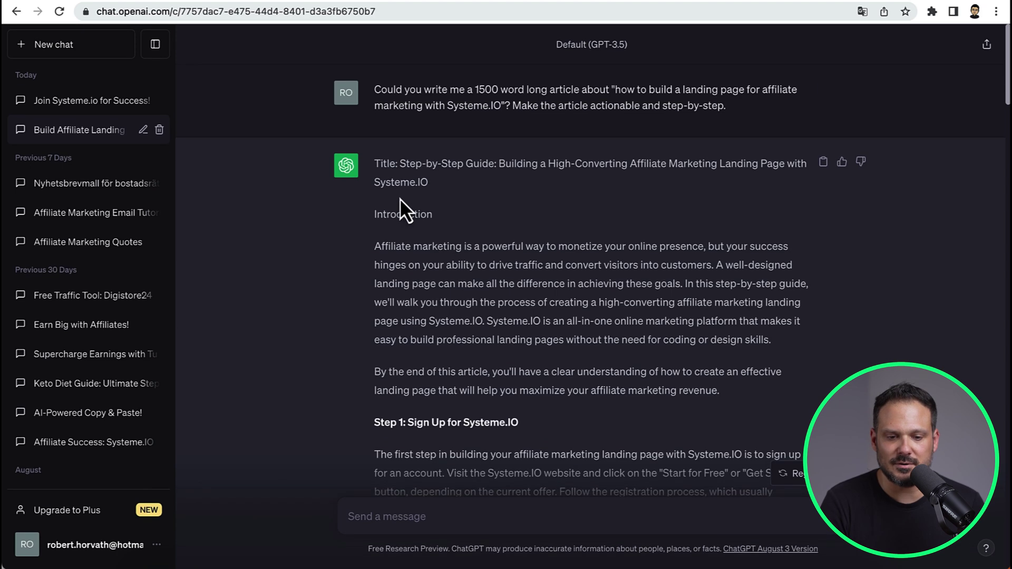
{"action": "left_click_drag", "start_coordinate": [427, 167], "coordinate": [444, 180]}
{"action": "key", "text": "ctrl+c"}
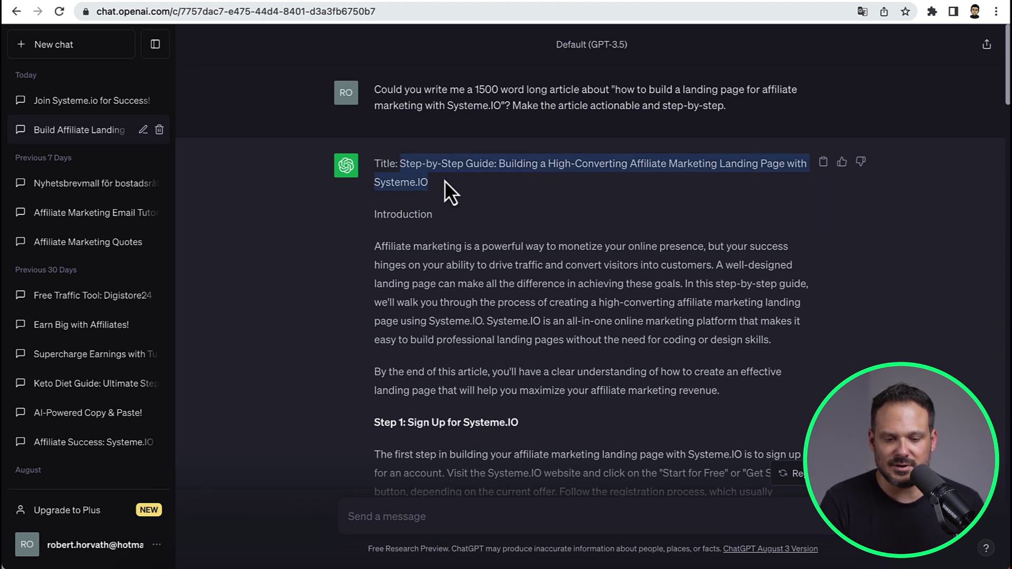
{"action": "left_click", "coordinate": [627, 2]}
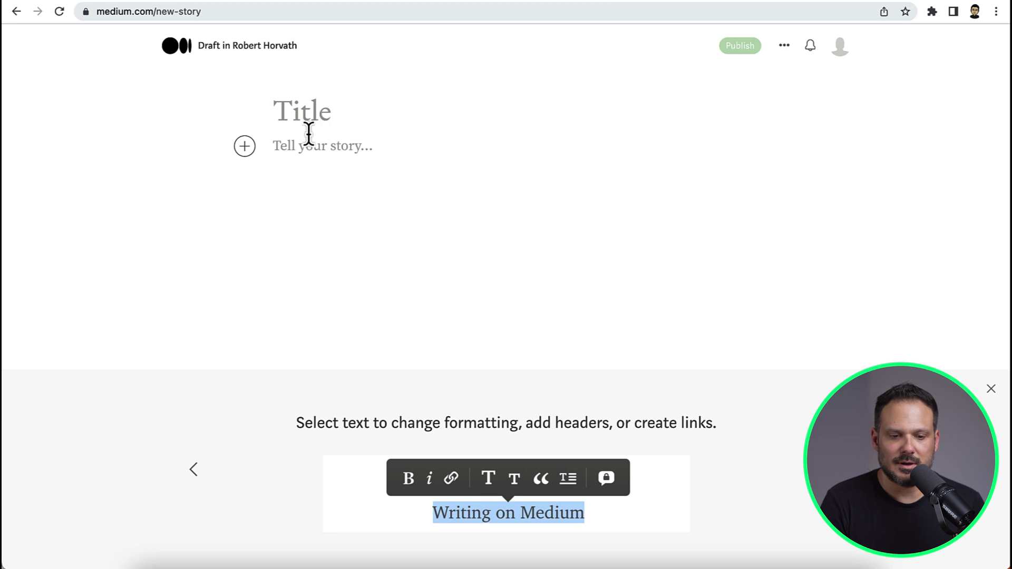
{"action": "key", "text": "ctrl+v"}
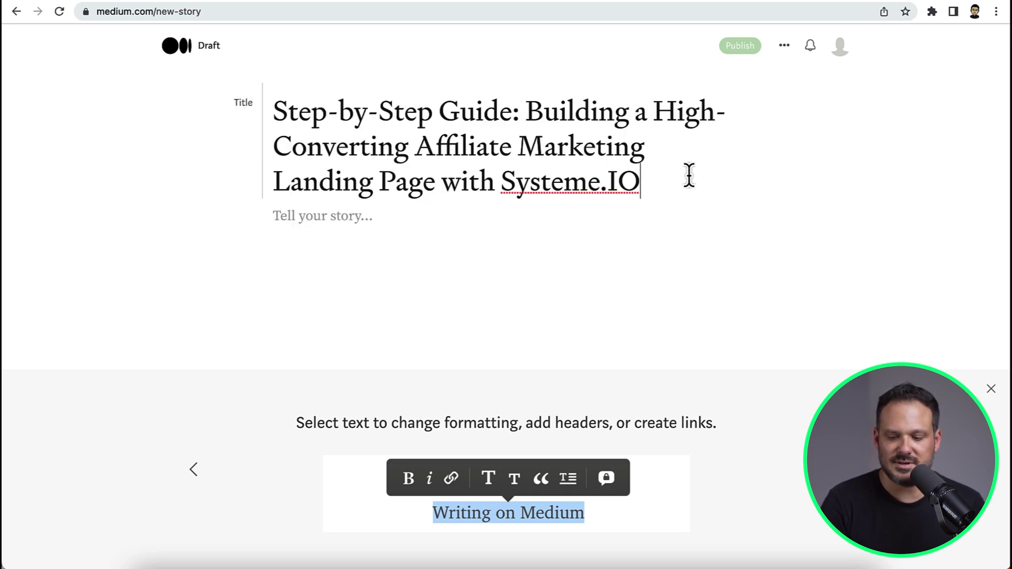
{"action": "key", "text": "Return"}
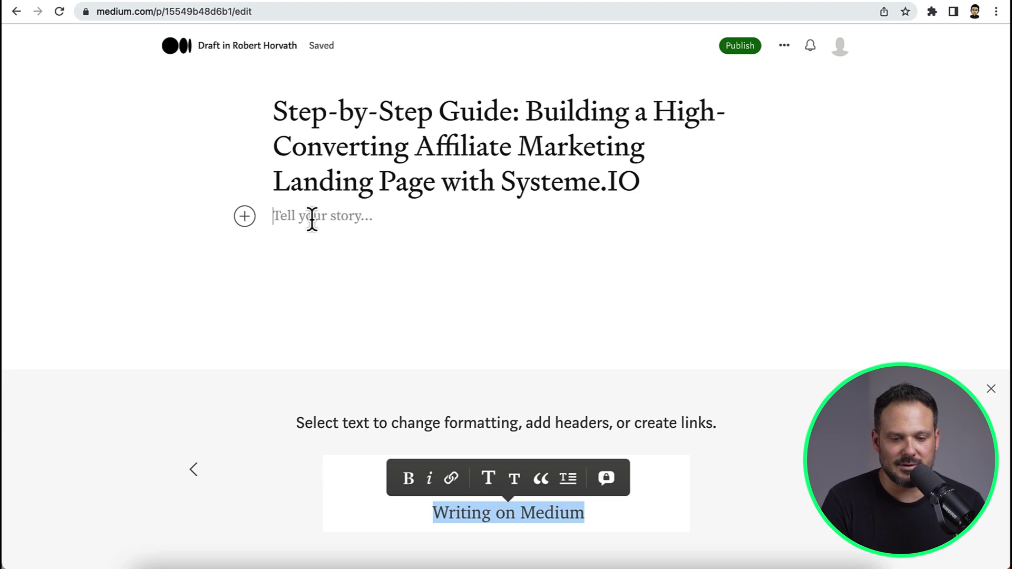
{"action": "left_click", "coordinate": [245, 216]}
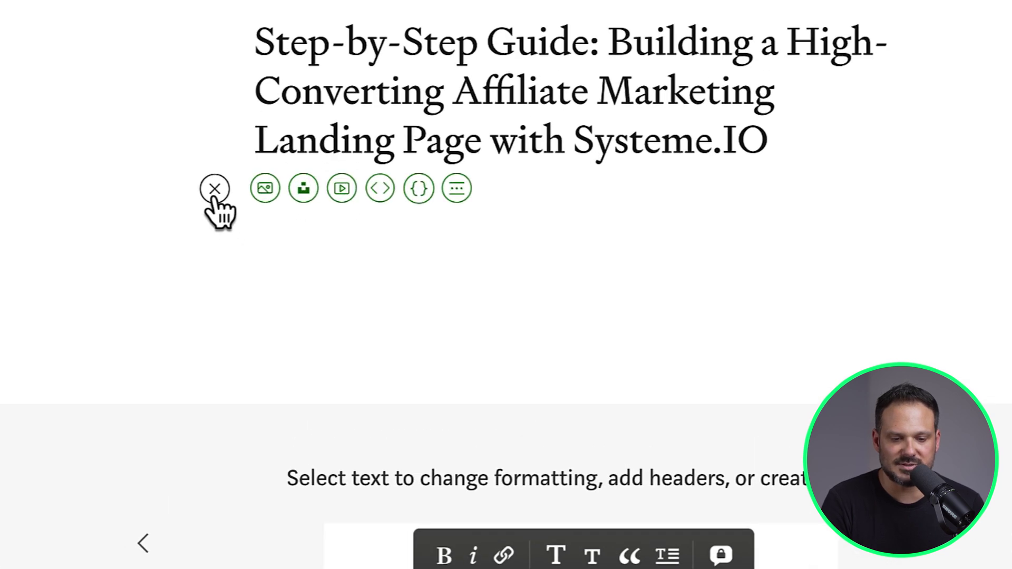
{"action": "left_click", "coordinate": [265, 189]}
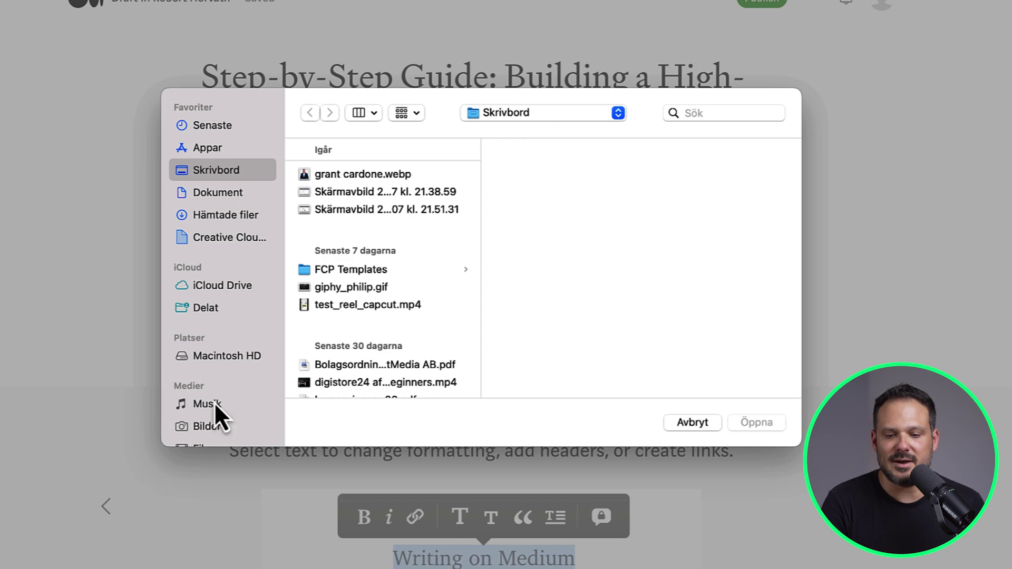
{"action": "left_click", "coordinate": [695, 424]}
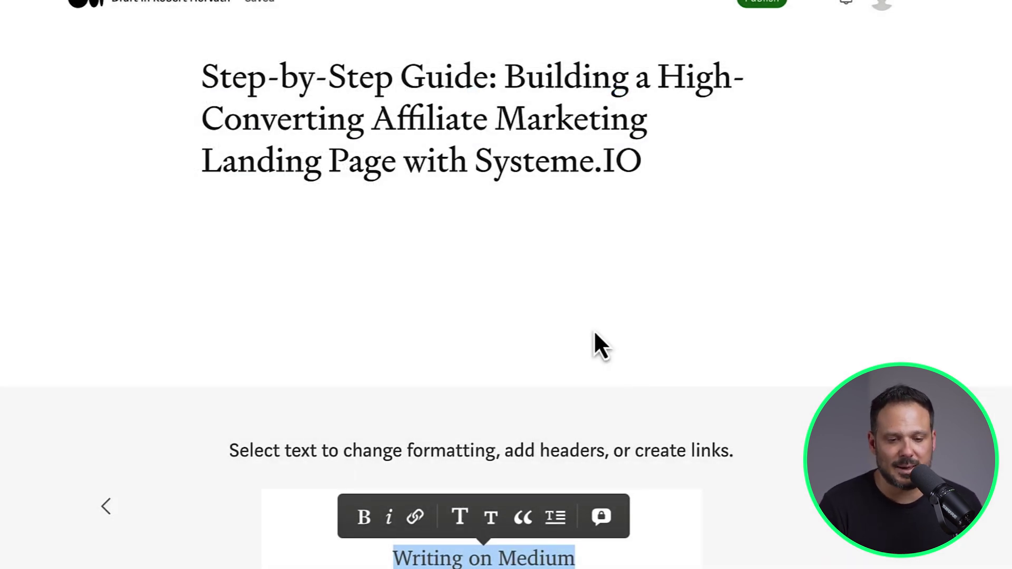
{"action": "left_click", "coordinate": [229, 213]}
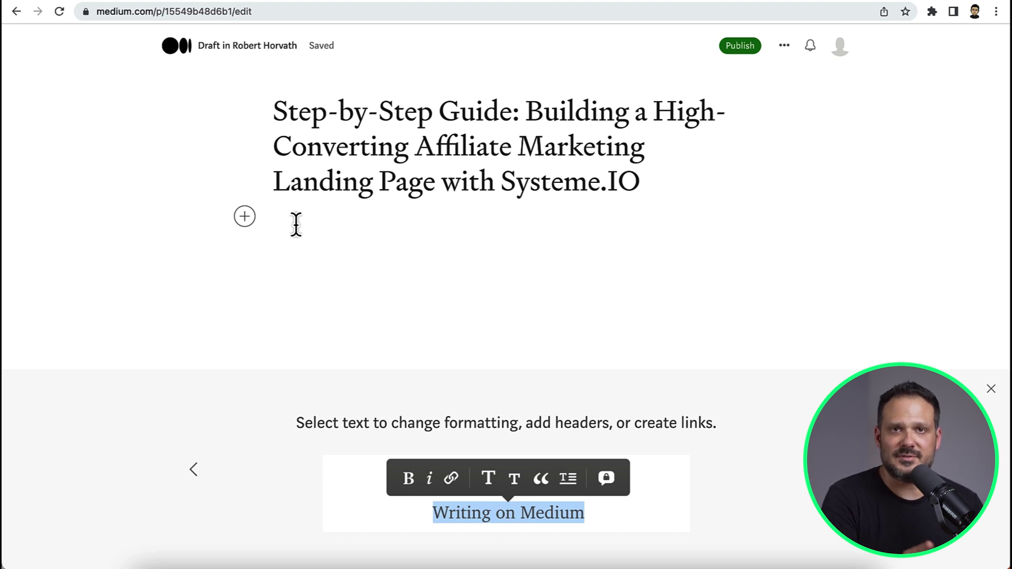
- Switch to the Systeme.io squeeze page and exit its editor
{"action": "left_click", "coordinate": [279, 3]}
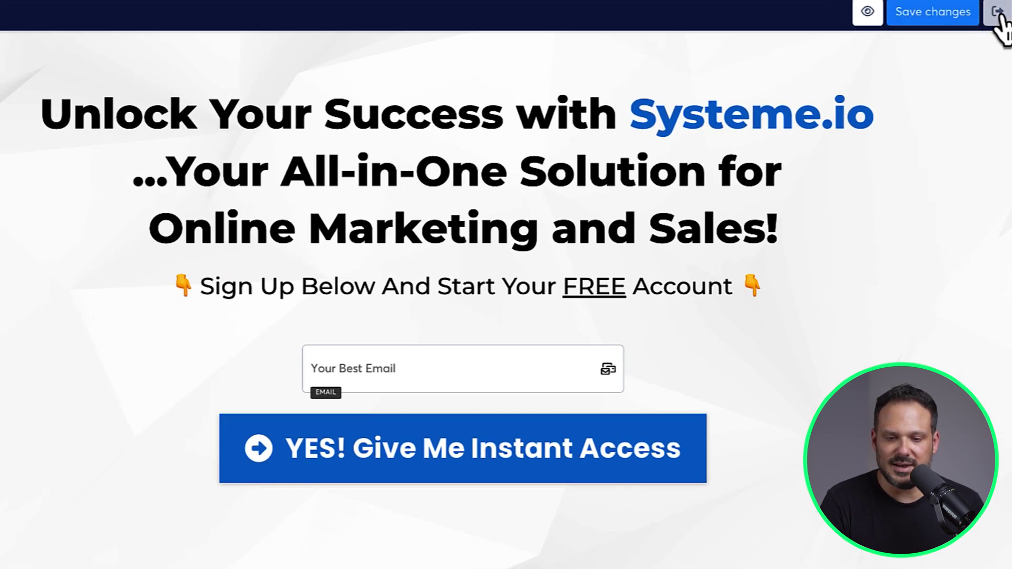
{"action": "left_click", "coordinate": [998, 15]}
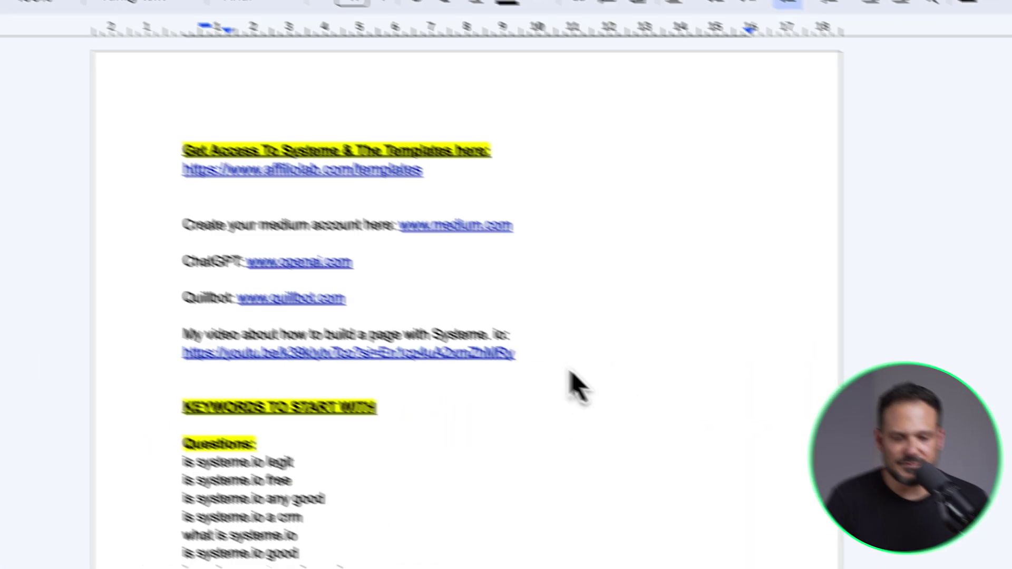
- Copy "Click here to start your free account" from the resource document's CTA list and paste it as an unbulleted line under the Medium story's title
{"action": "scroll", "coordinate": [570, 389], "scroll_direction": "down", "scroll_amount": 10}
{"action": "scroll", "coordinate": [569, 389], "scroll_direction": "down", "scroll_amount": 12}
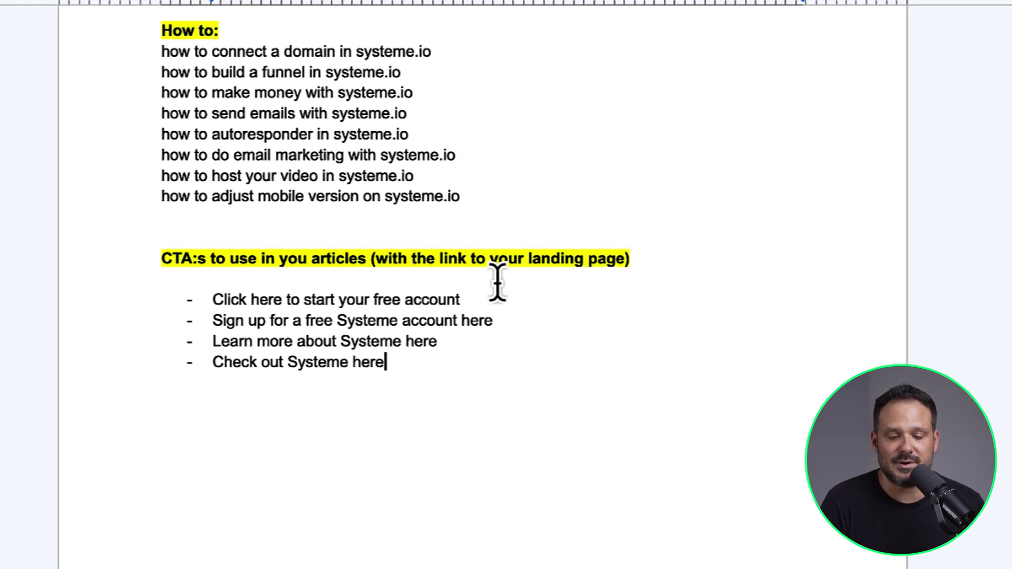
{"action": "left_click_drag", "start_coordinate": [213, 300], "coordinate": [473, 303]}
{"action": "key", "text": "super+c"}
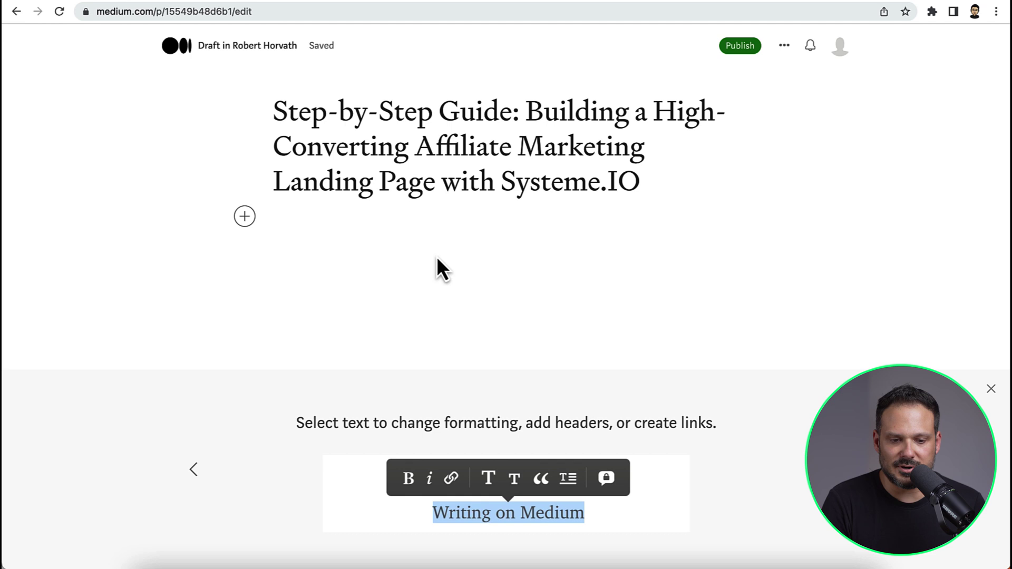
{"action": "key", "text": "BackSpace"}
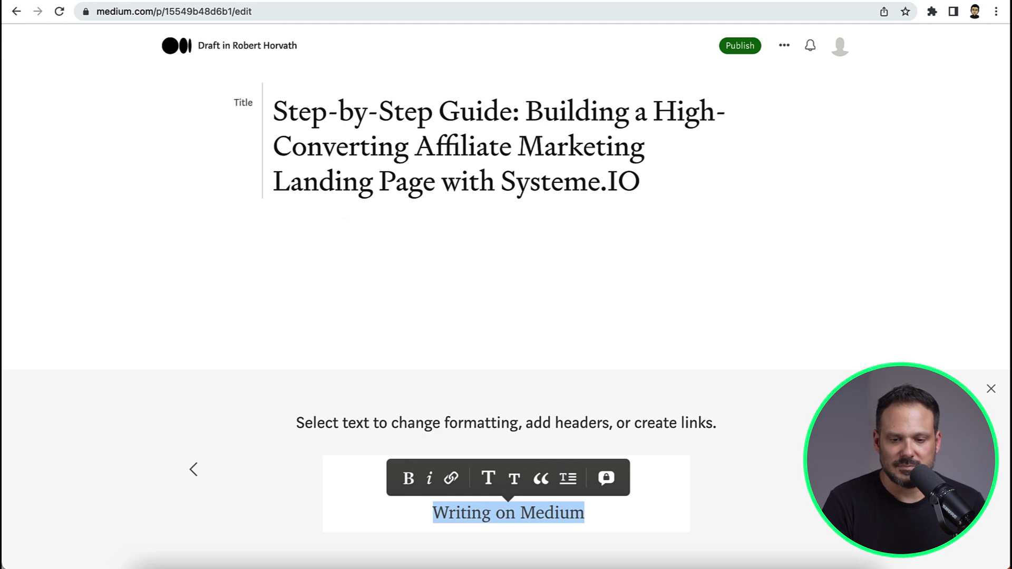
{"action": "key", "text": "Return"}
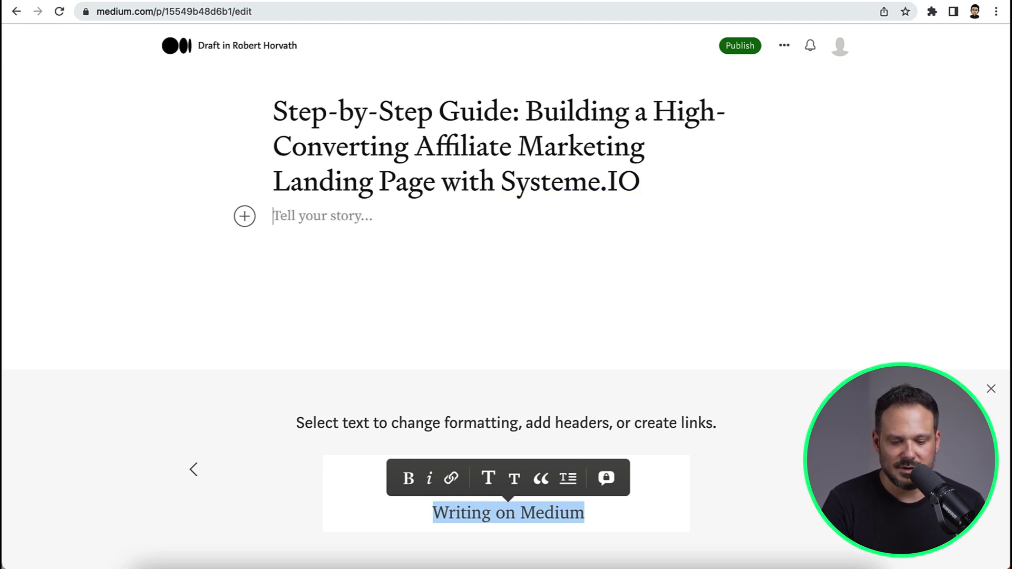
{"action": "key", "text": "super+v"}
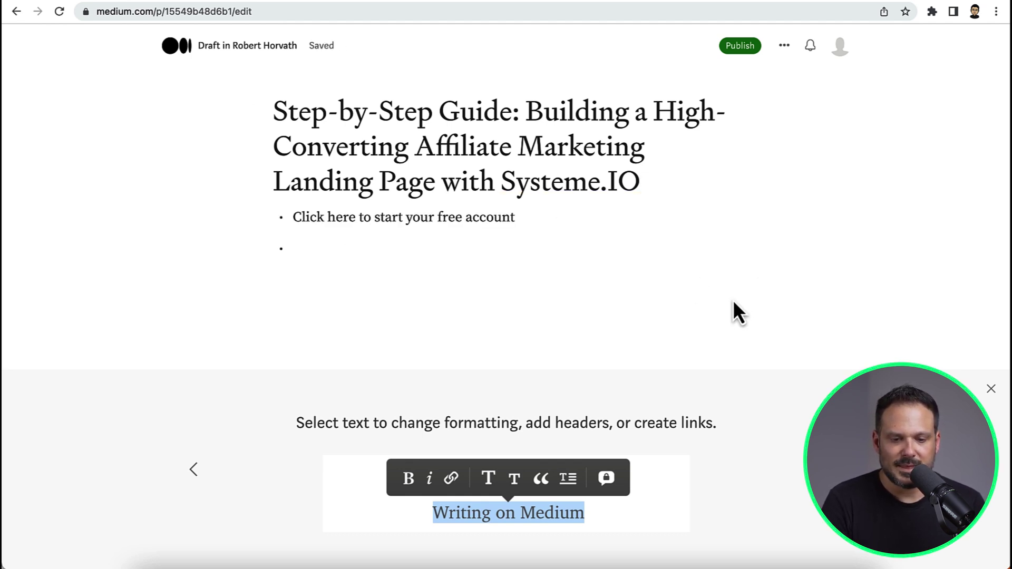
{"action": "key", "text": "BackSpace"}
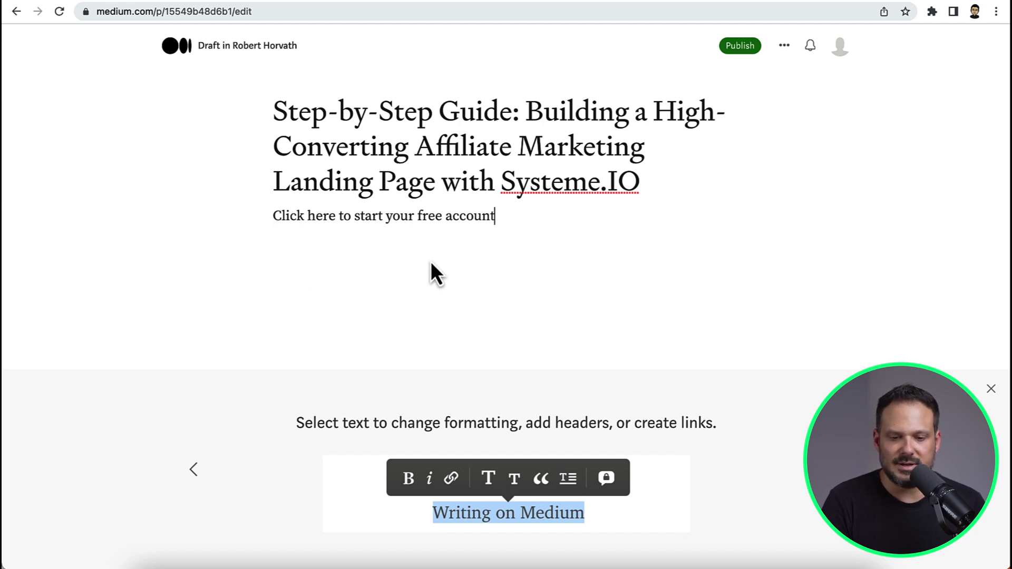
- Make the "Click here to start your free account" line bold and turn it into a link, using the same text as the link address
{"action": "left_click_drag", "start_coordinate": [493, 216], "coordinate": [267, 215]}
{"action": "key", "text": "ctrl+c"}
{"action": "left_click", "coordinate": [304, 189]}
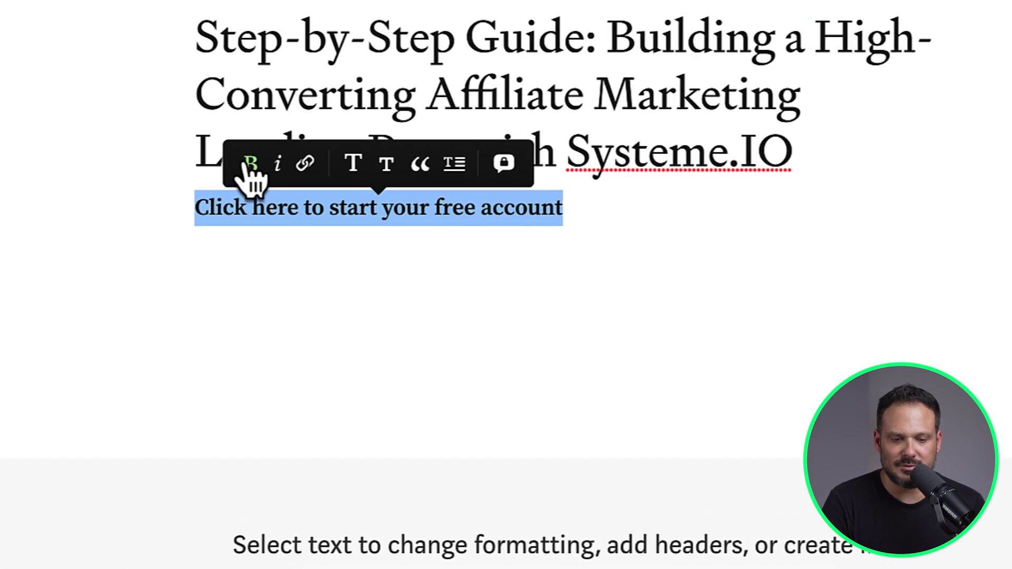
{"action": "left_click", "coordinate": [306, 165]}
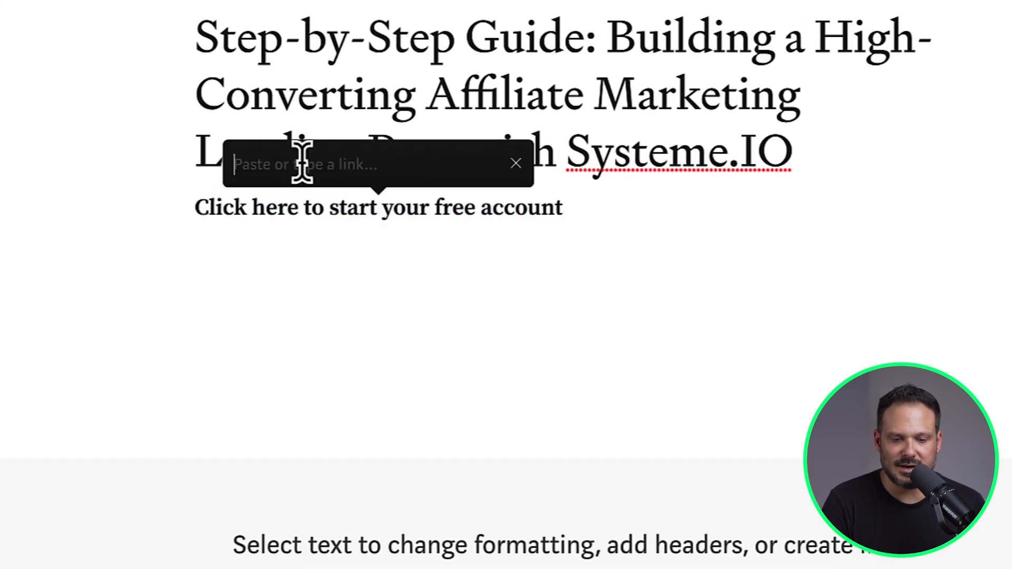
{"action": "key", "text": "ctrl+v"}
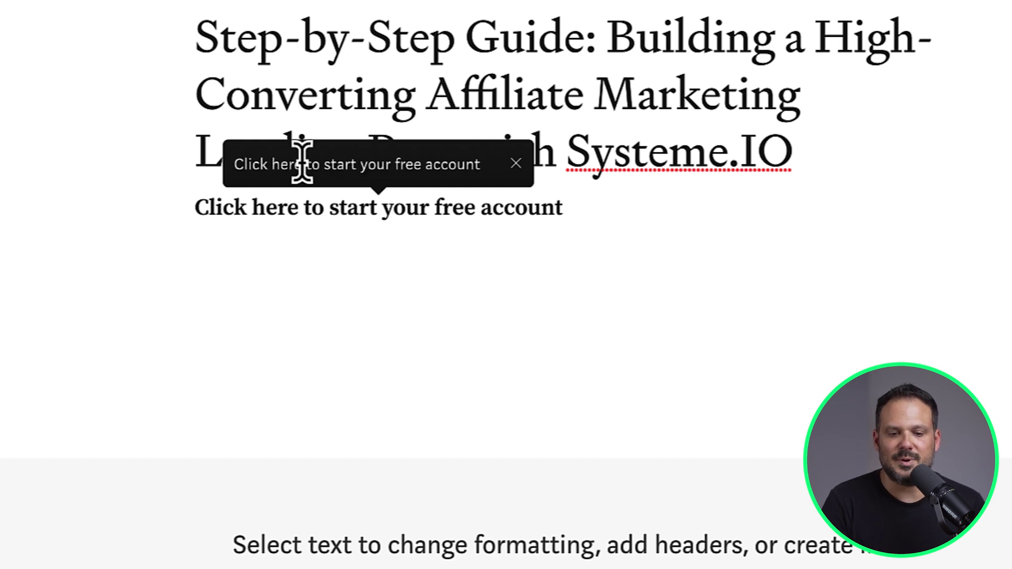
{"action": "key", "text": "Return"}
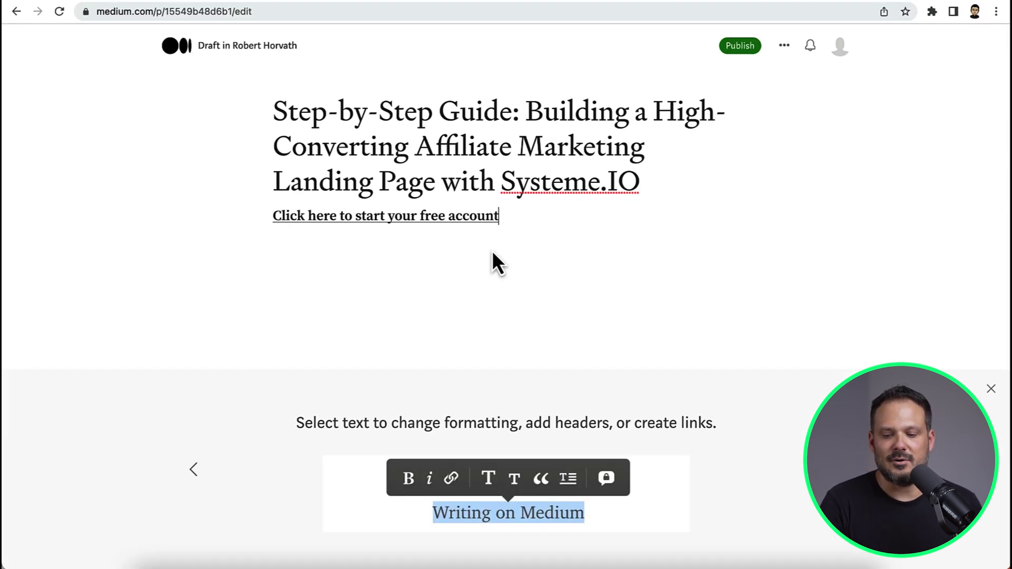